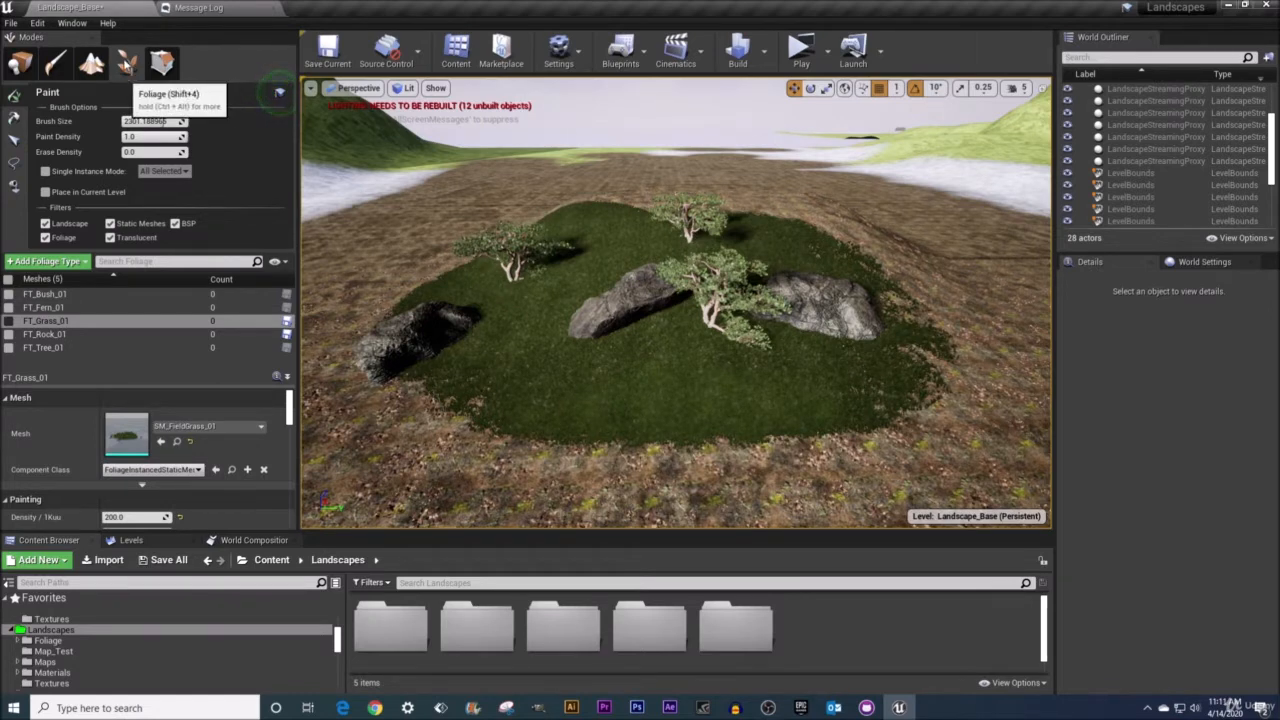
# Switch foliage mode to the Select tool and open an enlarged Levels panel.
pyautogui.click(16, 144)
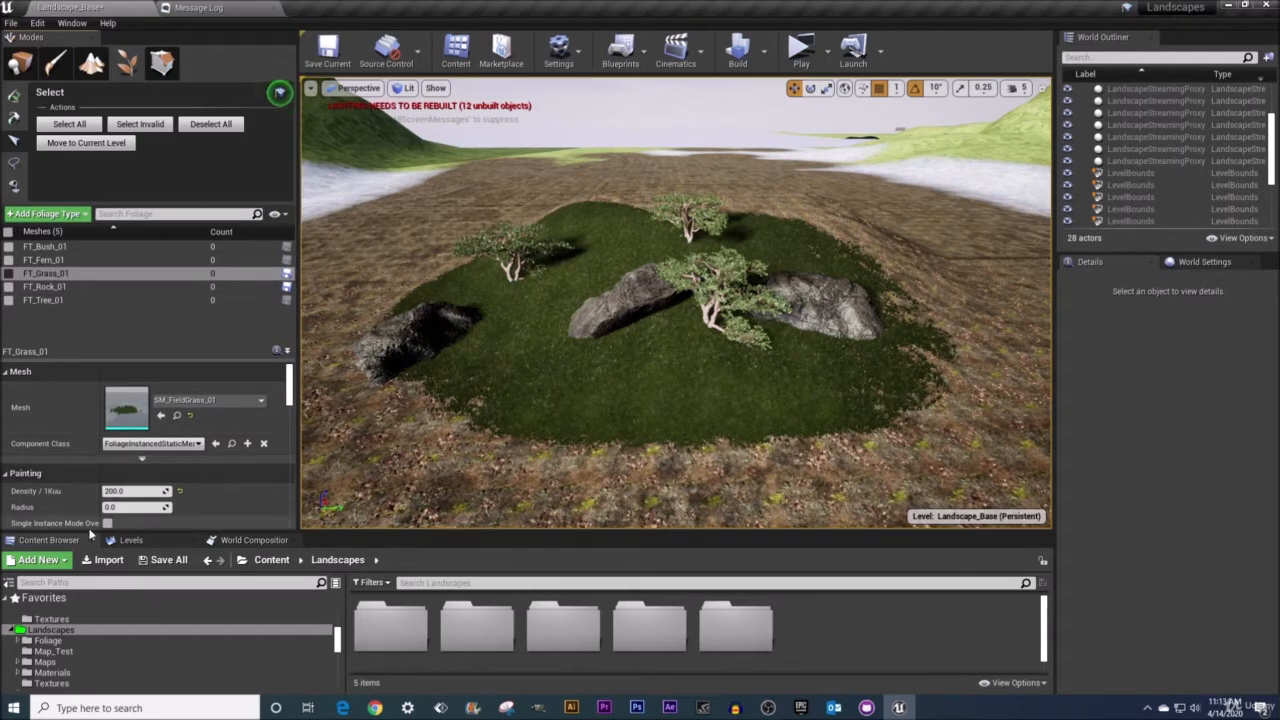
pyautogui.click(123, 543)
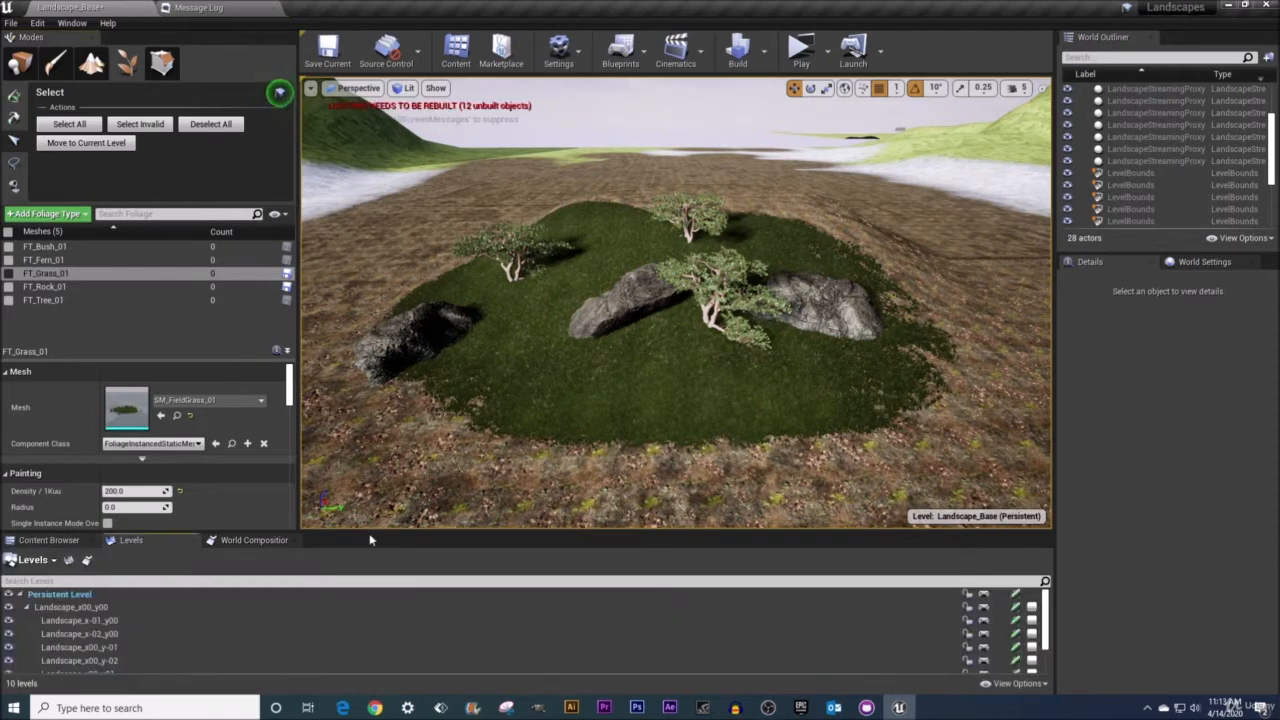
pyautogui.moveTo(376, 533); pyautogui.dragTo(369, 437)
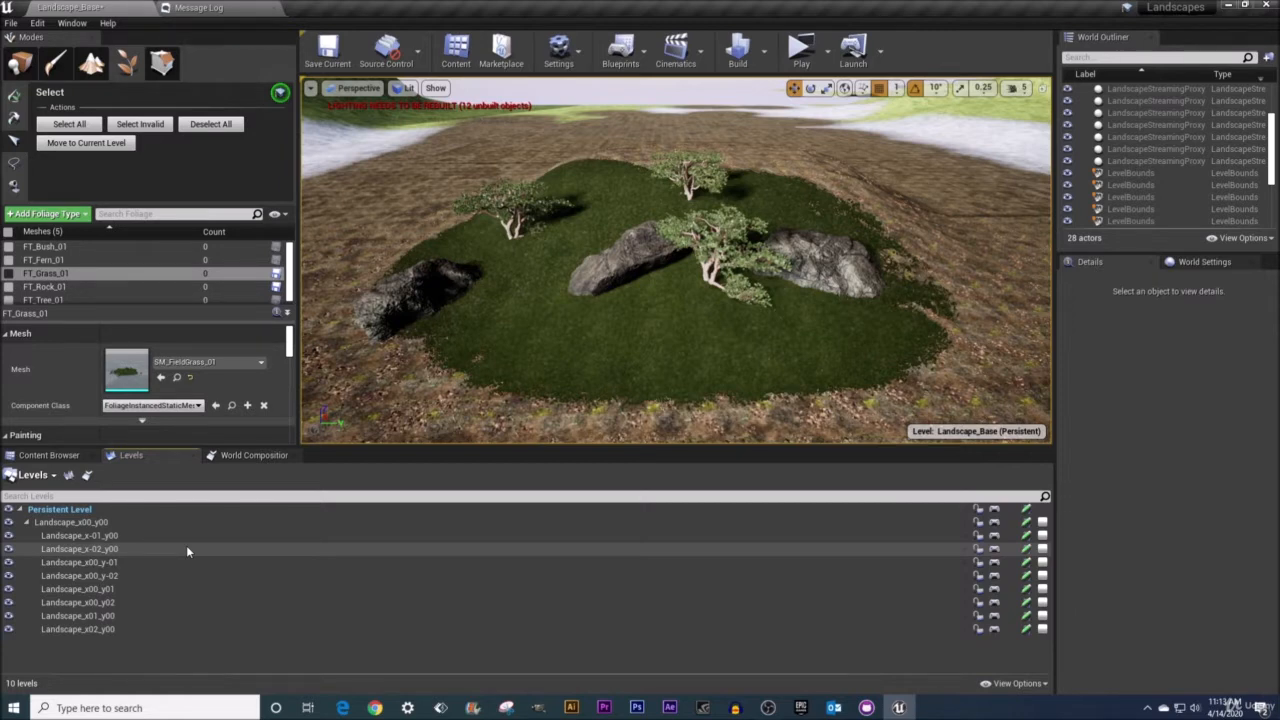
# Examine the landscape tile layout in the World Composition view.
pyautogui.click(252, 456)
pyautogui.moveTo(340, 530); pyautogui.dragTo(374, 548, button='right')
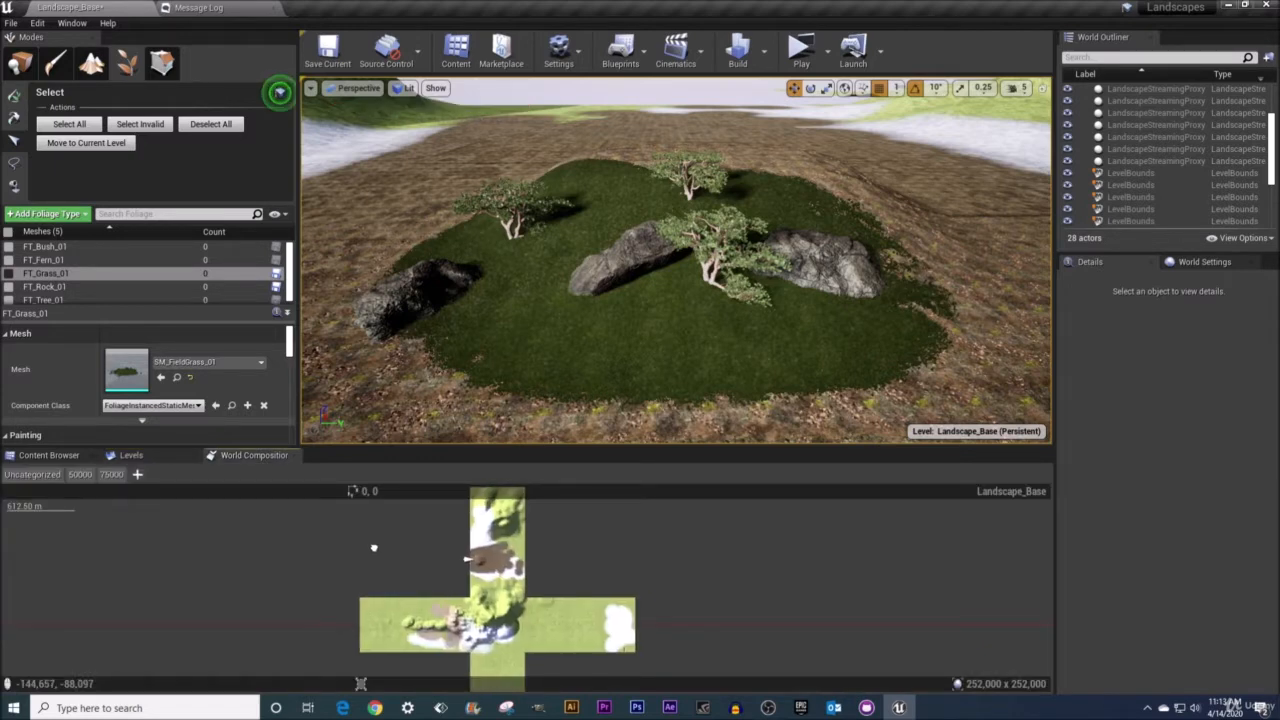
pyautogui.scroll(3, 374, 548)
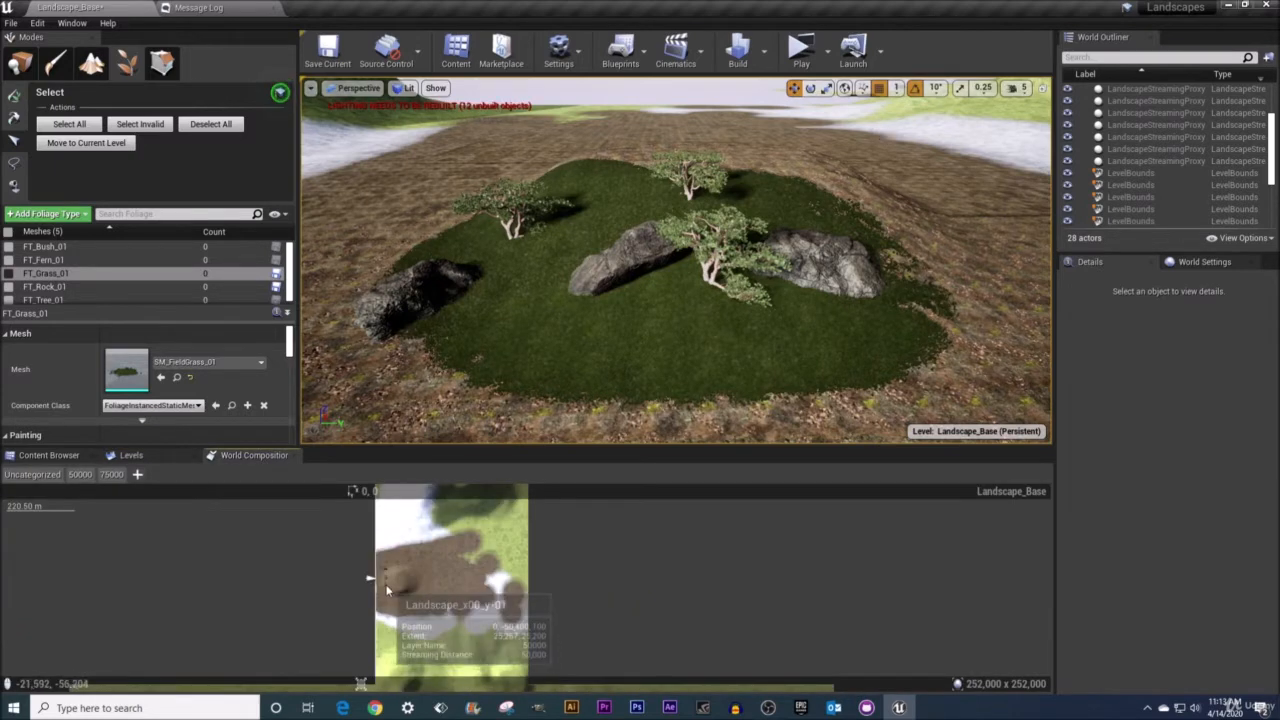
pyautogui.scroll(-2, 430, 572)
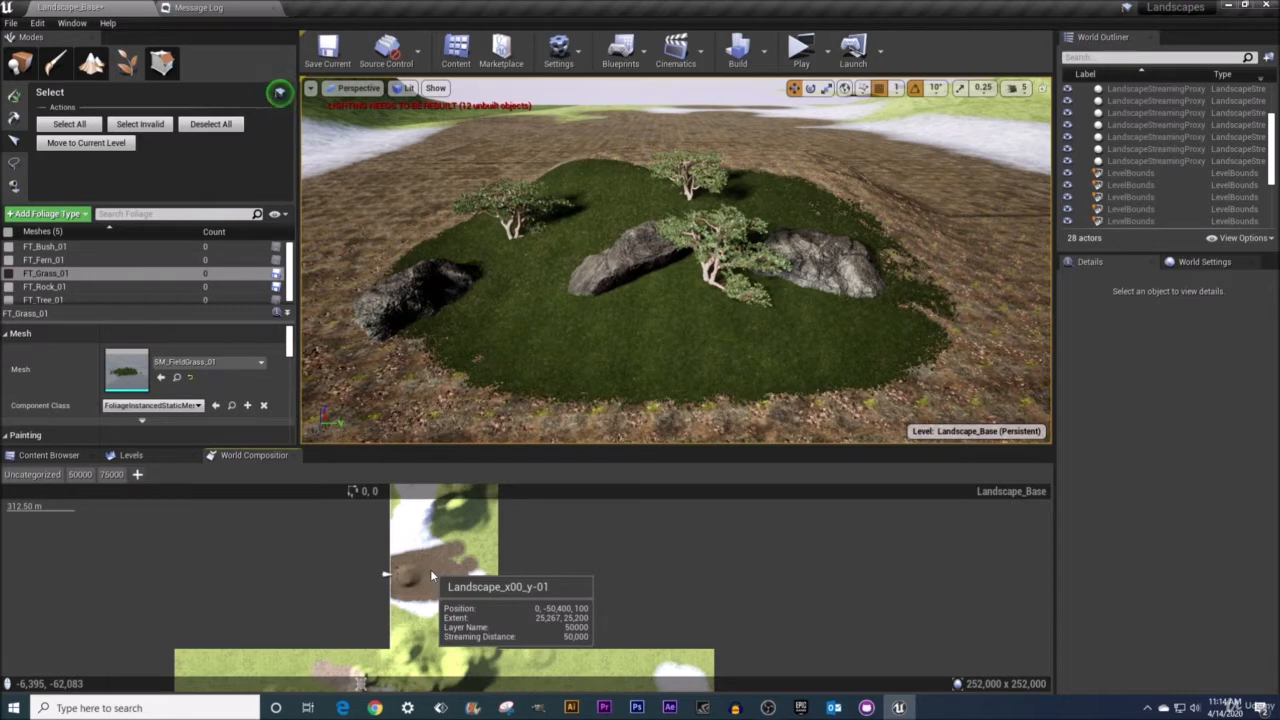
# Make Landscape_x00_y-01 the current level.
pyautogui.click(146, 456)
pyautogui.click(100, 563)
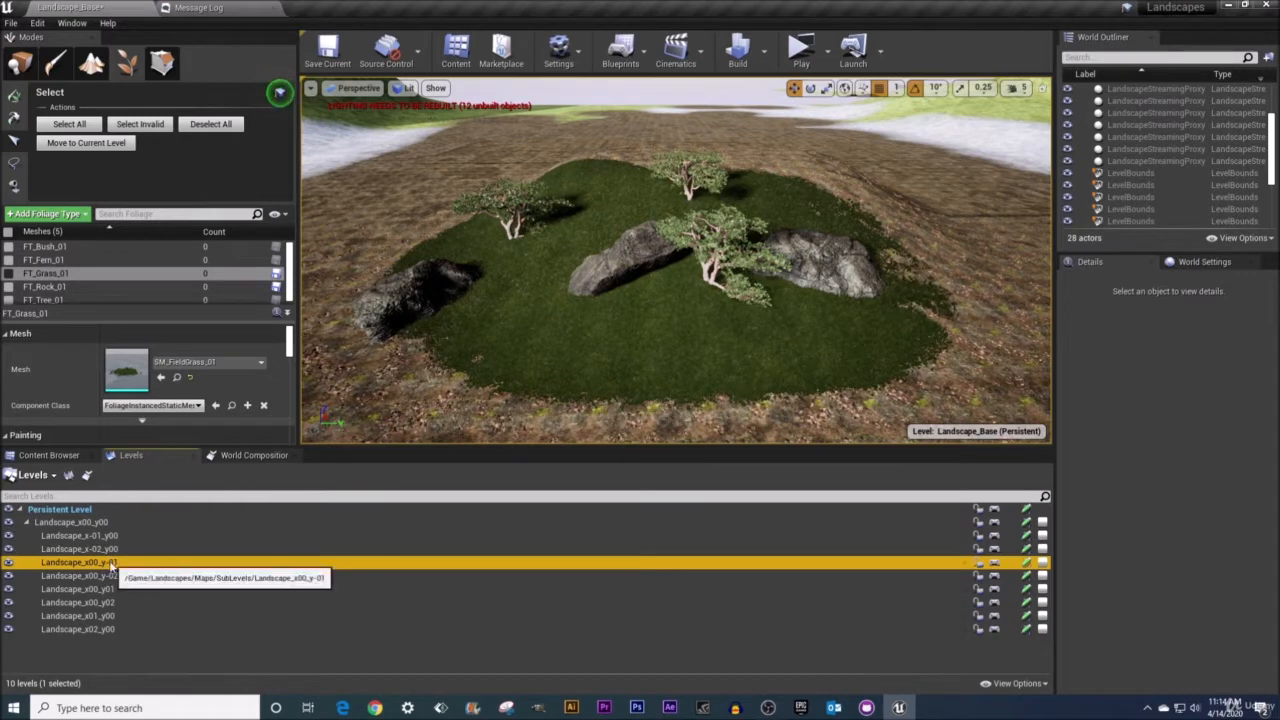
pyautogui.rightClick(86, 567)
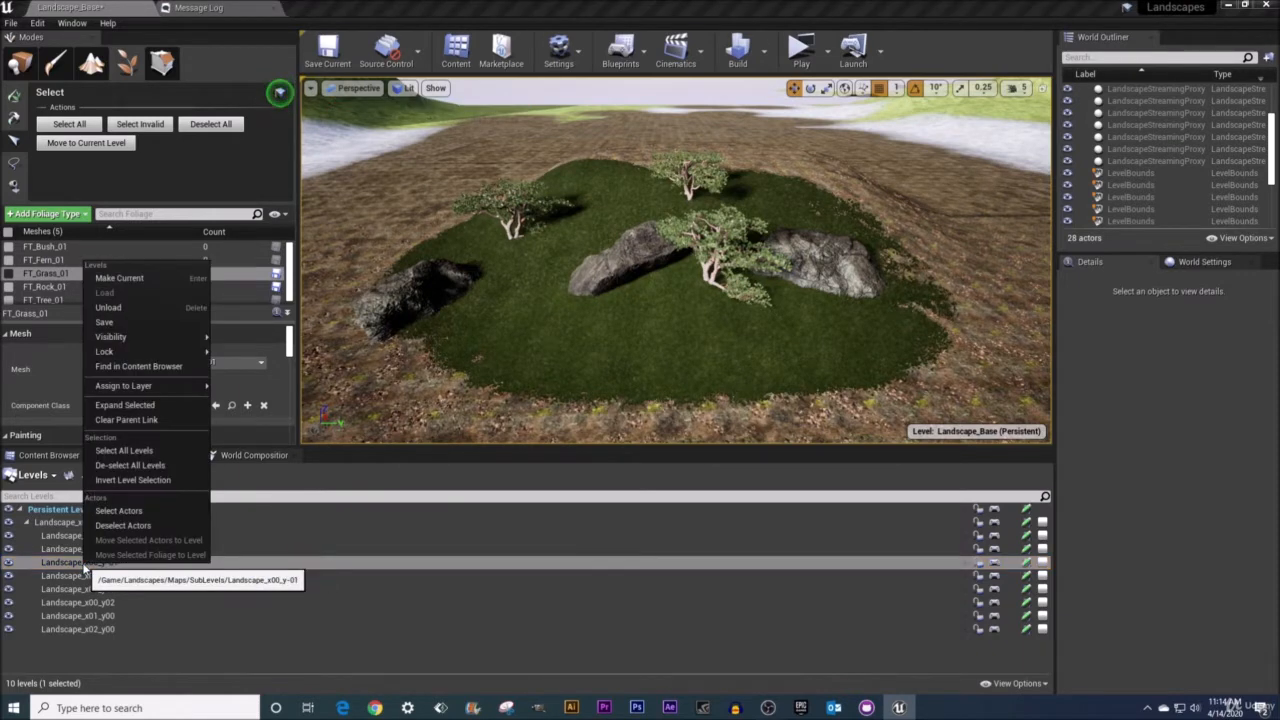
pyautogui.click(118, 279)
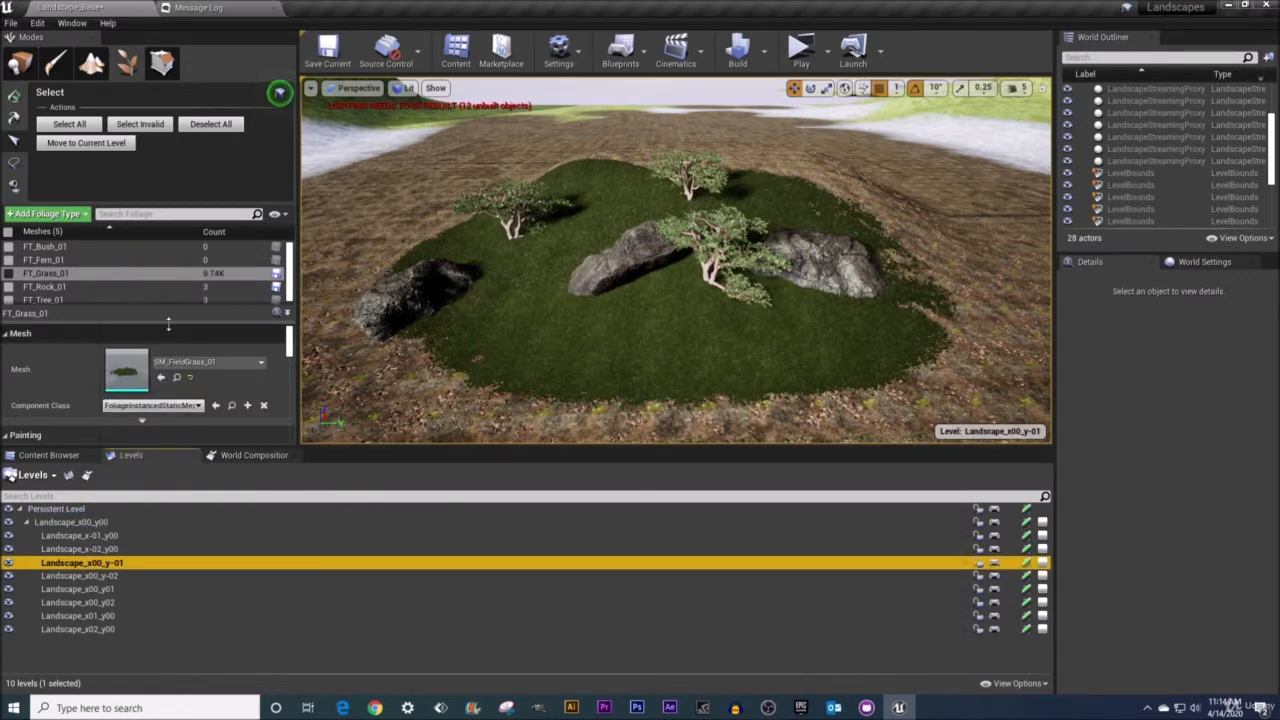
pyautogui.moveTo(169, 334); pyautogui.dragTo(166, 365)
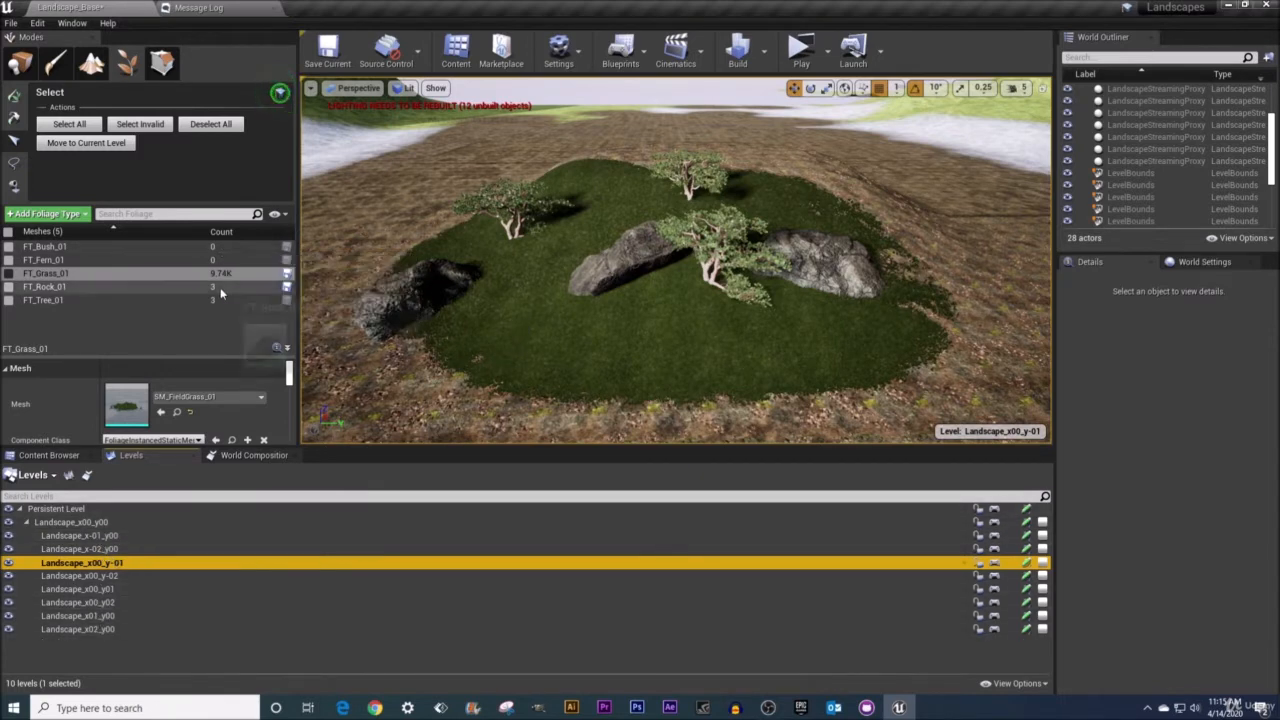
# Select the rock foliage instance on the island's left edge.
pyautogui.click(110, 588)
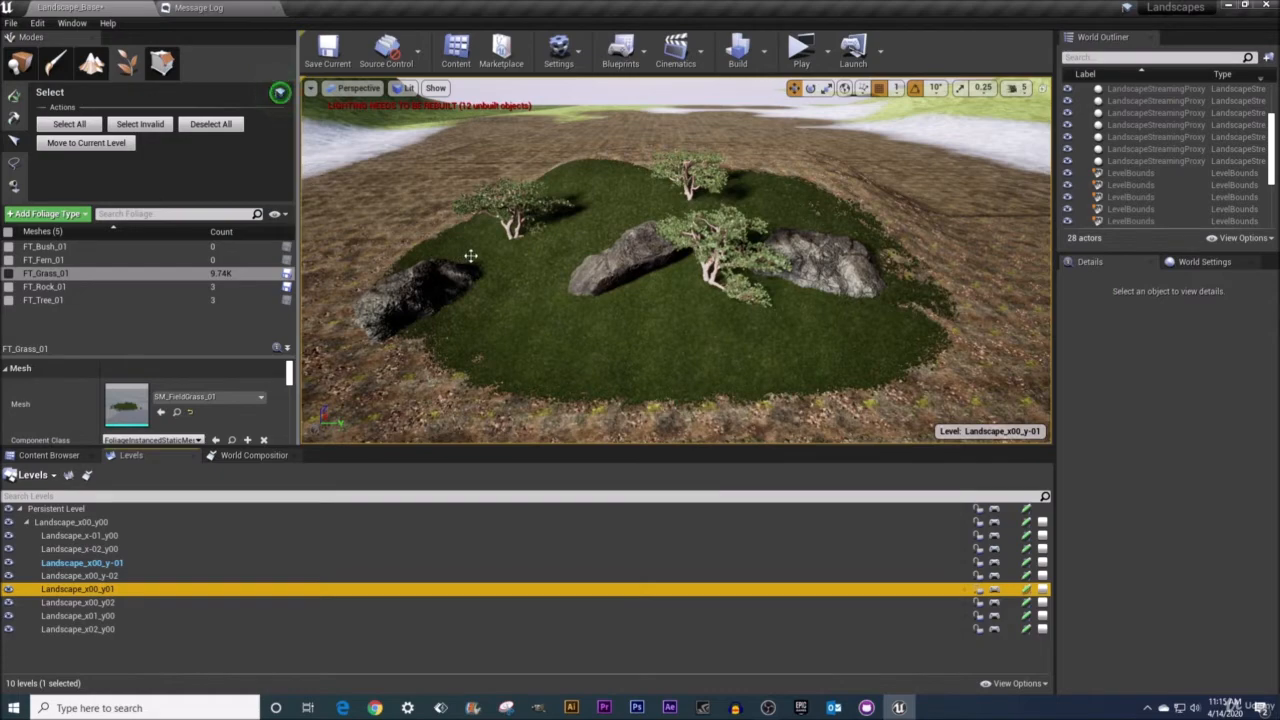
pyautogui.moveTo(470, 256)
pyautogui.mouseDown(button='right')
pyautogui.moveTo(470, 282)
pyautogui.moveTo(474, 265)
pyautogui.mouseUp(button='right')
pyautogui.moveTo(509, 252)
pyautogui.mouseDown(button='right')
pyautogui.moveTo(490, 252)
pyautogui.moveTo(509, 252)
pyautogui.mouseUp(button='right')
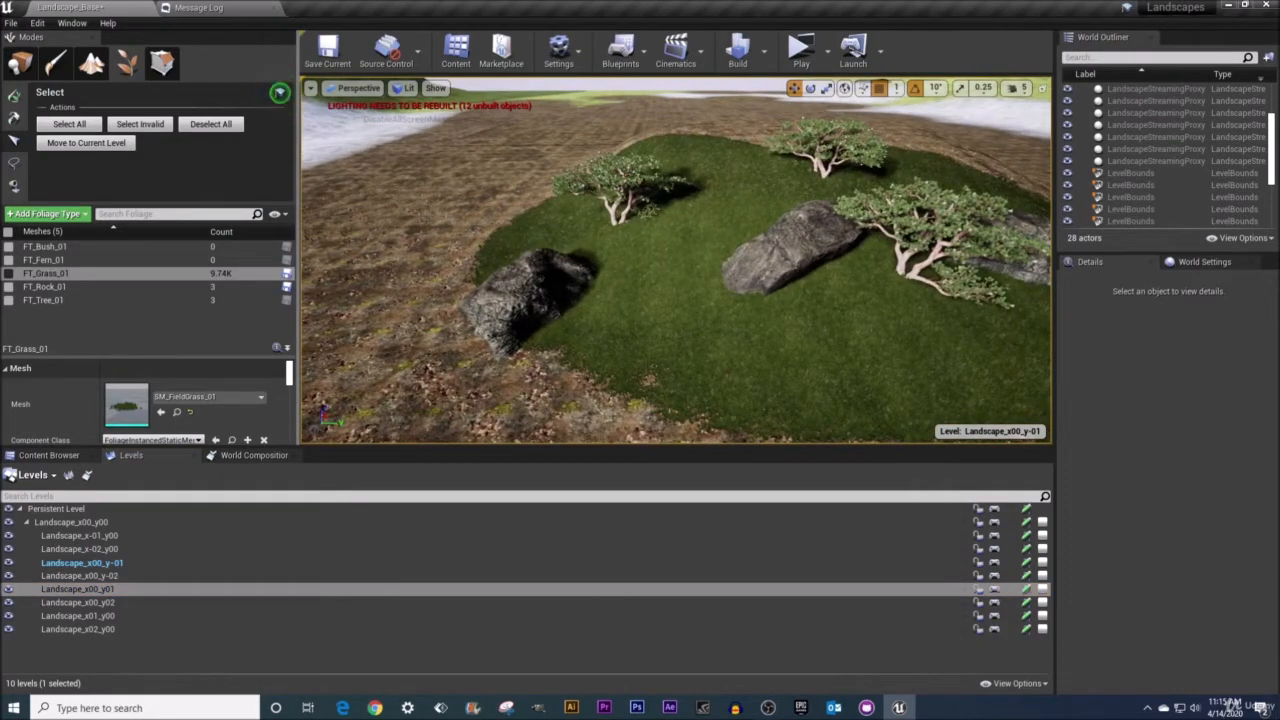
pyautogui.click(586, 295)
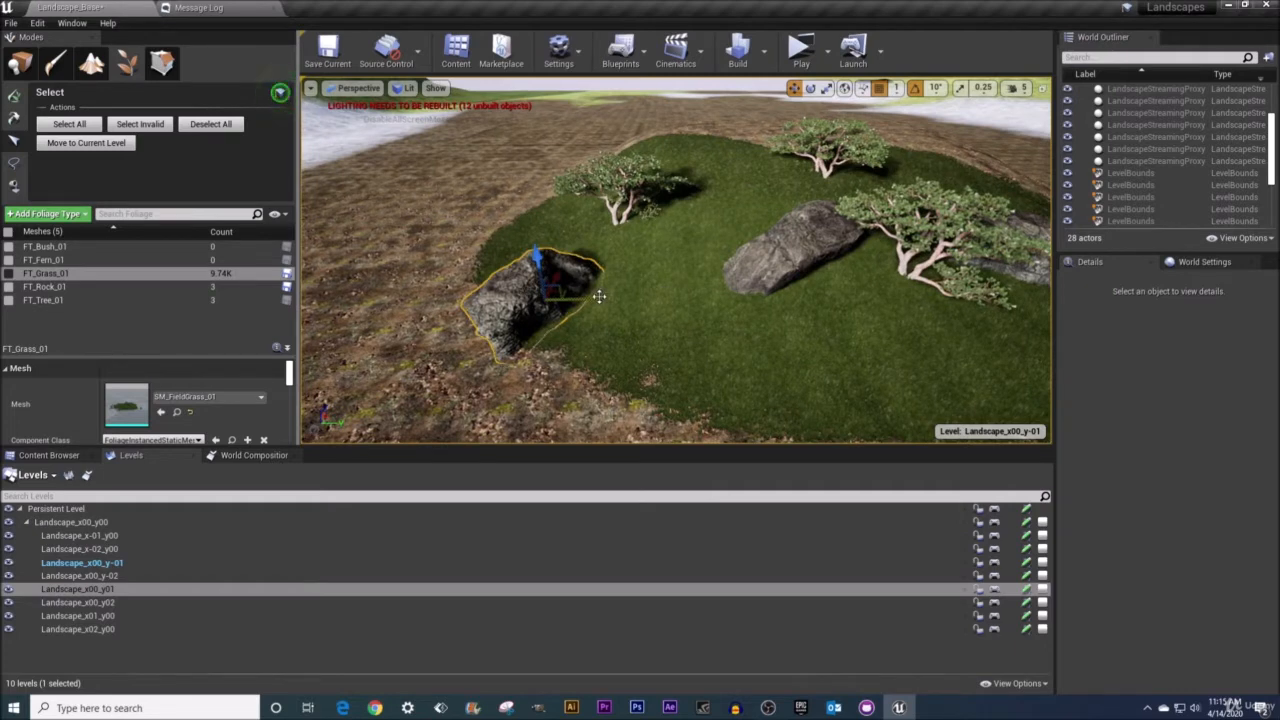
pyautogui.moveTo(597, 296)
pyautogui.mouseDown()
pyautogui.moveTo(449, 299)
pyautogui.moveTo(600, 299)
pyautogui.mouseUp()
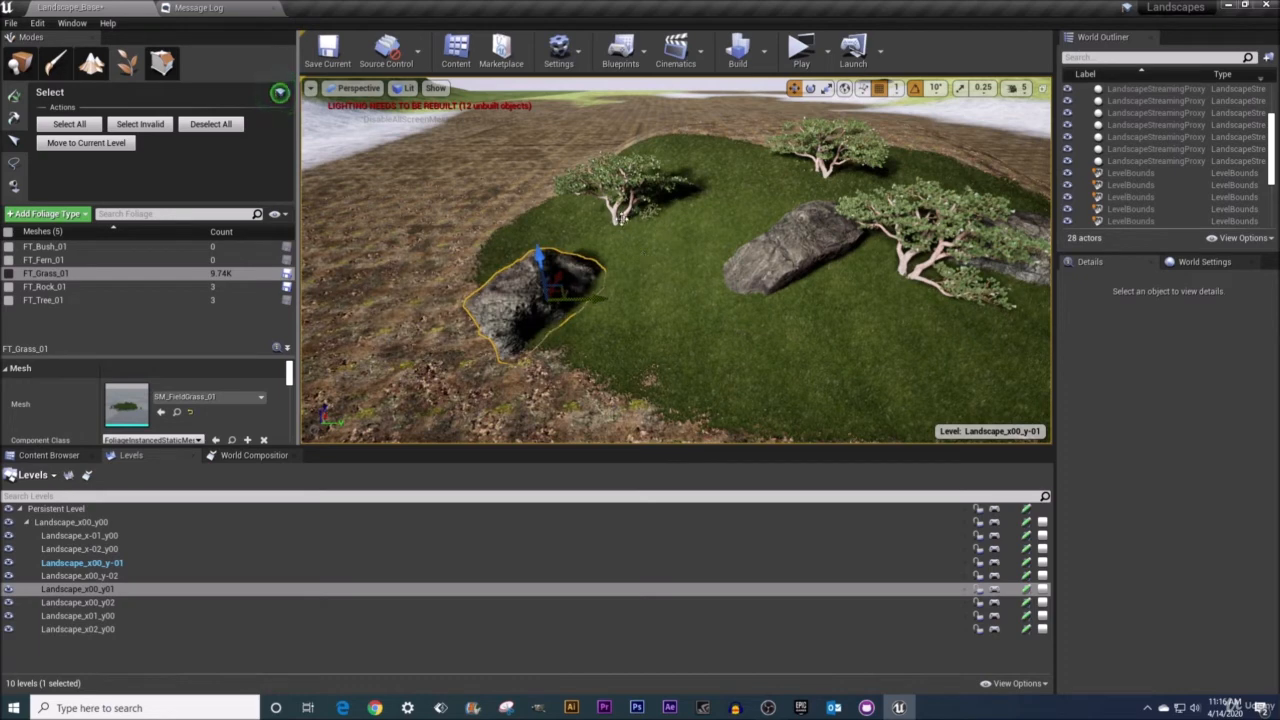
pyautogui.moveTo(541, 256)
pyautogui.mouseDown()
pyautogui.moveTo(537, 233)
pyautogui.moveTo(536, 250)
pyautogui.mouseUp()
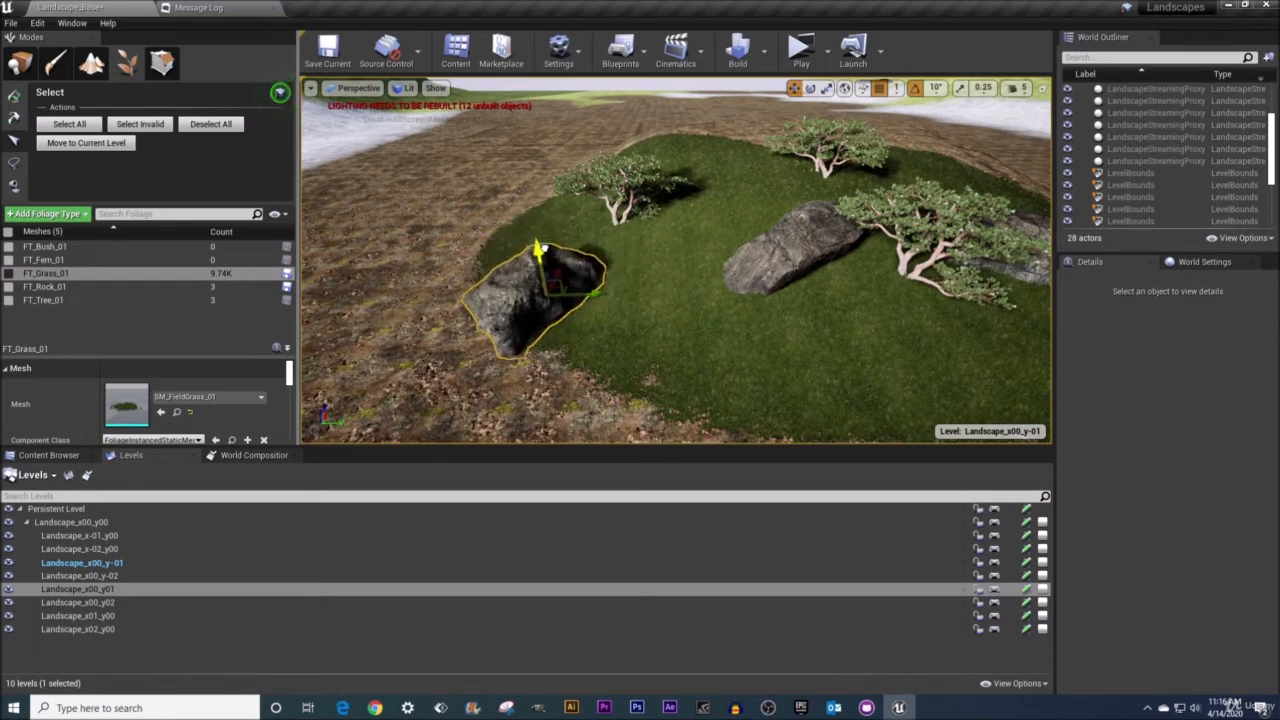
# Select a single grass foliage instance in the meadow and switch to the move gizmo.
pyautogui.click(622, 222)
pyautogui.moveTo(669, 238)
pyautogui.mouseDown()
pyautogui.moveTo(625, 241)
pyautogui.moveTo(669, 240)
pyautogui.mouseUp()
pyautogui.click(657, 282)
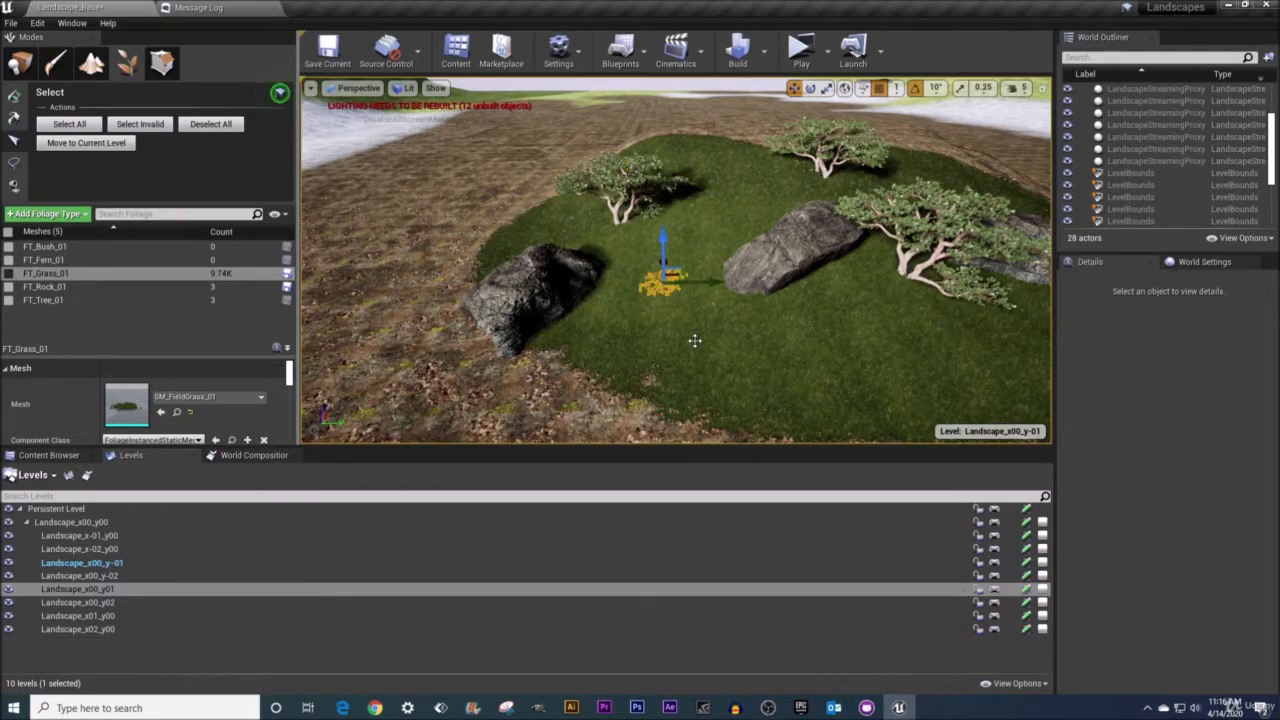
pyautogui.moveTo(694, 340)
pyautogui.mouseDown(button='right')
pyautogui.moveTo(694, 392)
pyautogui.moveTo(692, 350)
pyautogui.mouseUp(button='right')
pyautogui.press('w')
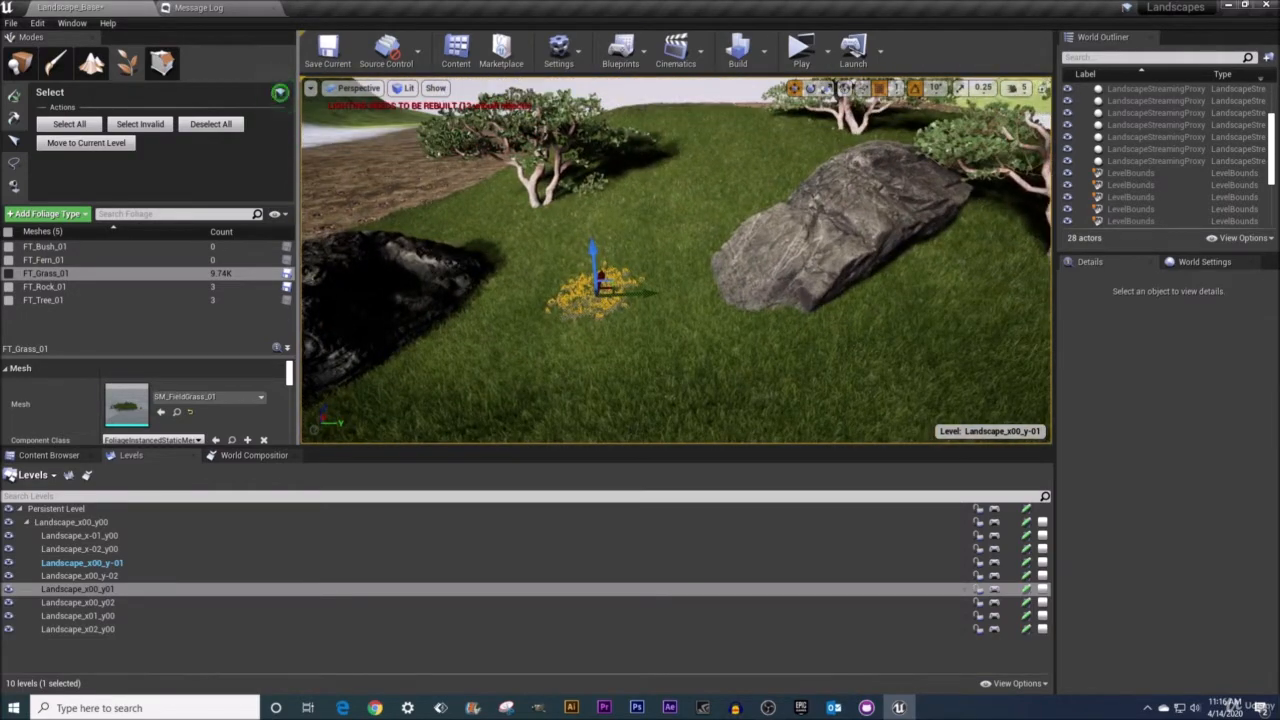
# Add neighbouring grass instances to the selection by painting over them.
pyautogui.moveTo(713, 258); pyautogui.dragTo(681, 271, button='right')
pyautogui.scroll(-6, 717, 249)
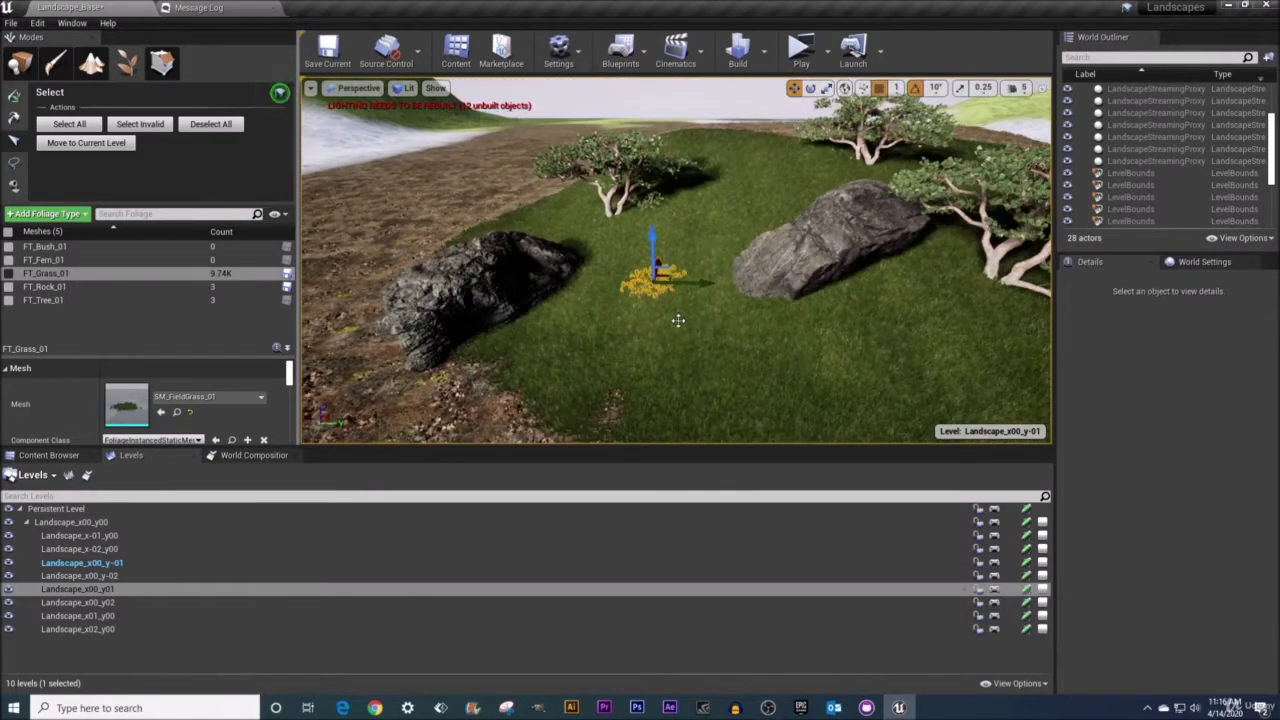
pyautogui.moveTo(615, 320); pyautogui.dragTo(609, 283)
pyautogui.moveTo(705, 283)
pyautogui.mouseDown()
pyautogui.moveTo(730, 284)
pyautogui.moveTo(692, 286)
pyautogui.mouseUp()
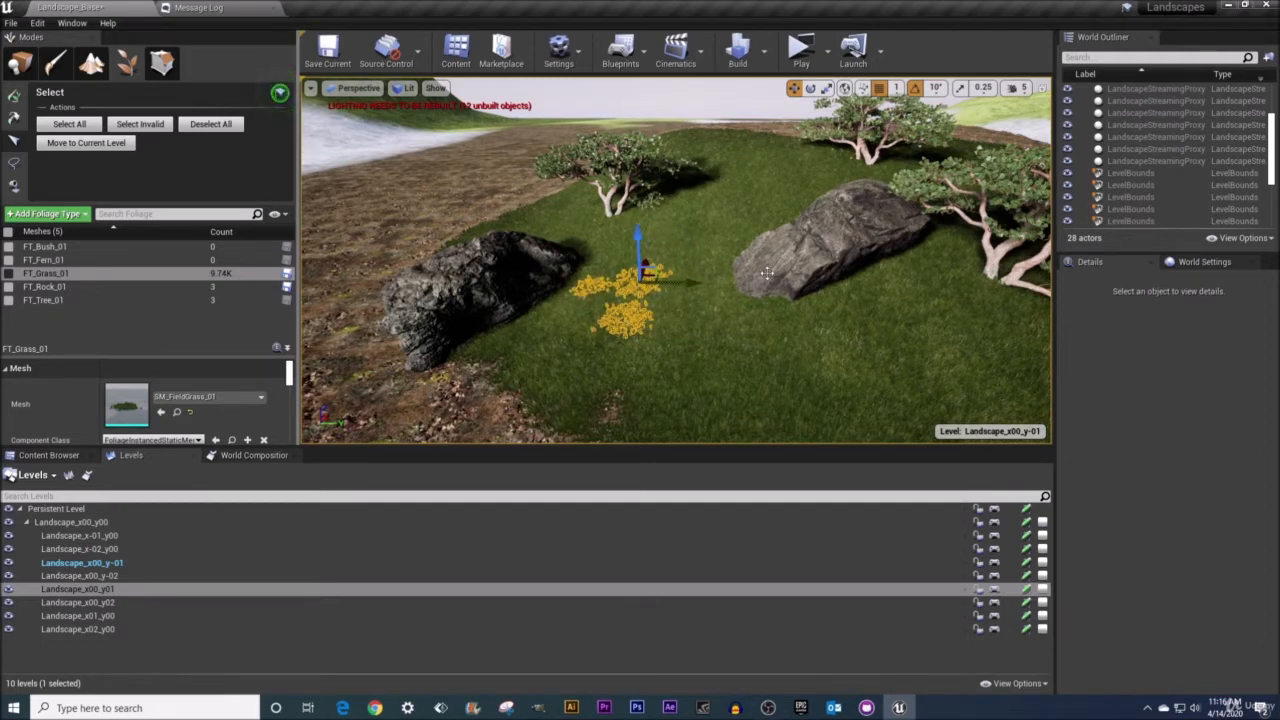
pyautogui.moveTo(740, 290); pyautogui.dragTo(858, 318, button='right')
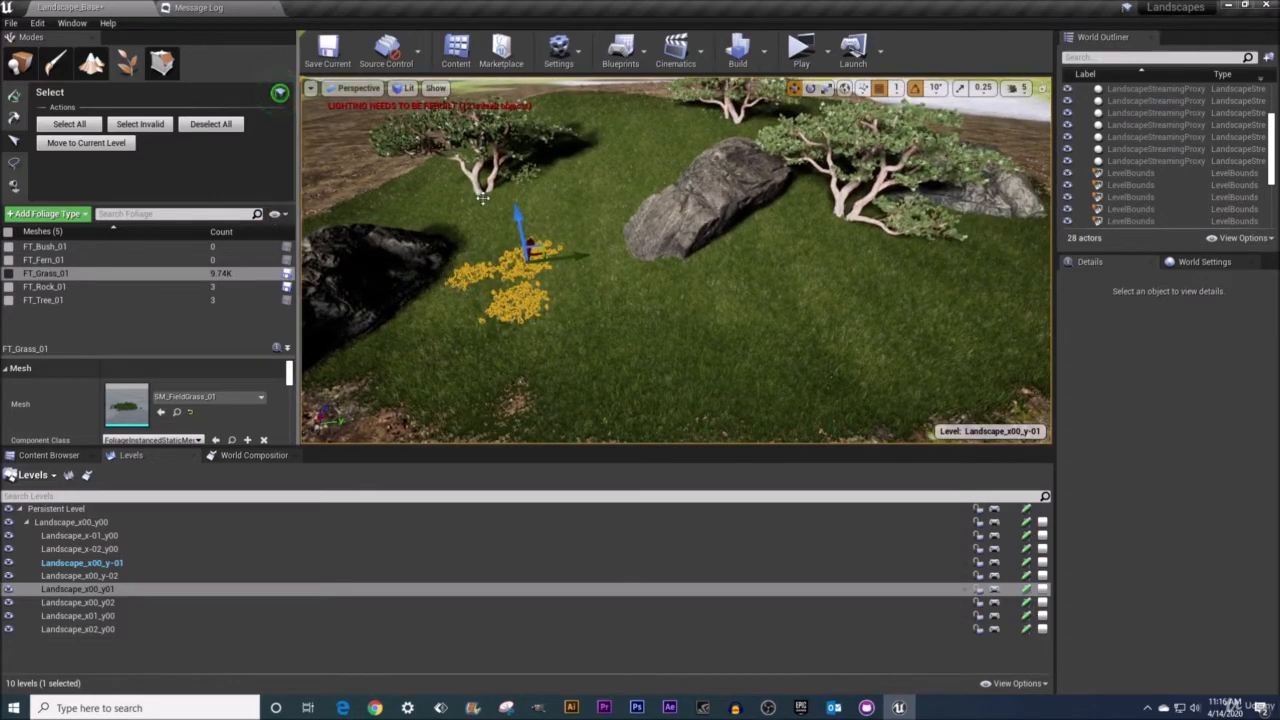
# Select all foliage instances, orbit to inspect them, and deselect all.
pyautogui.click(69, 124)
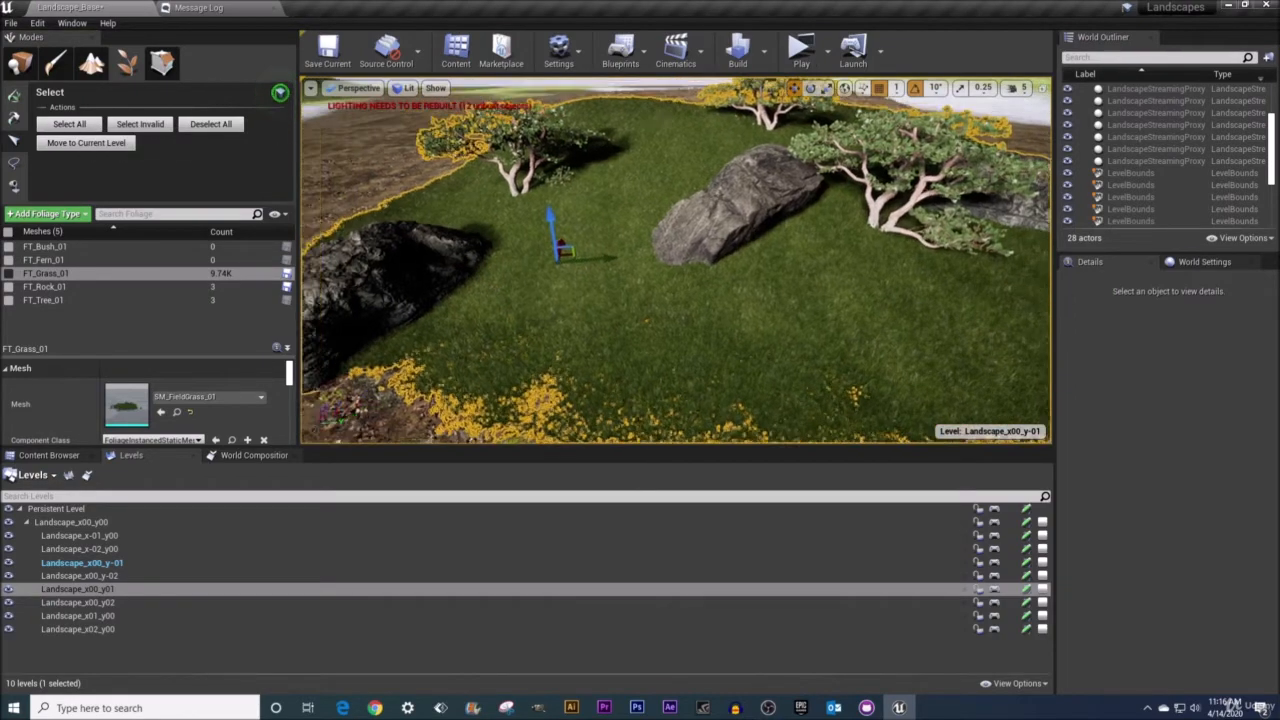
pyautogui.moveTo(676, 260); pyautogui.dragTo(604, 126, button='right')
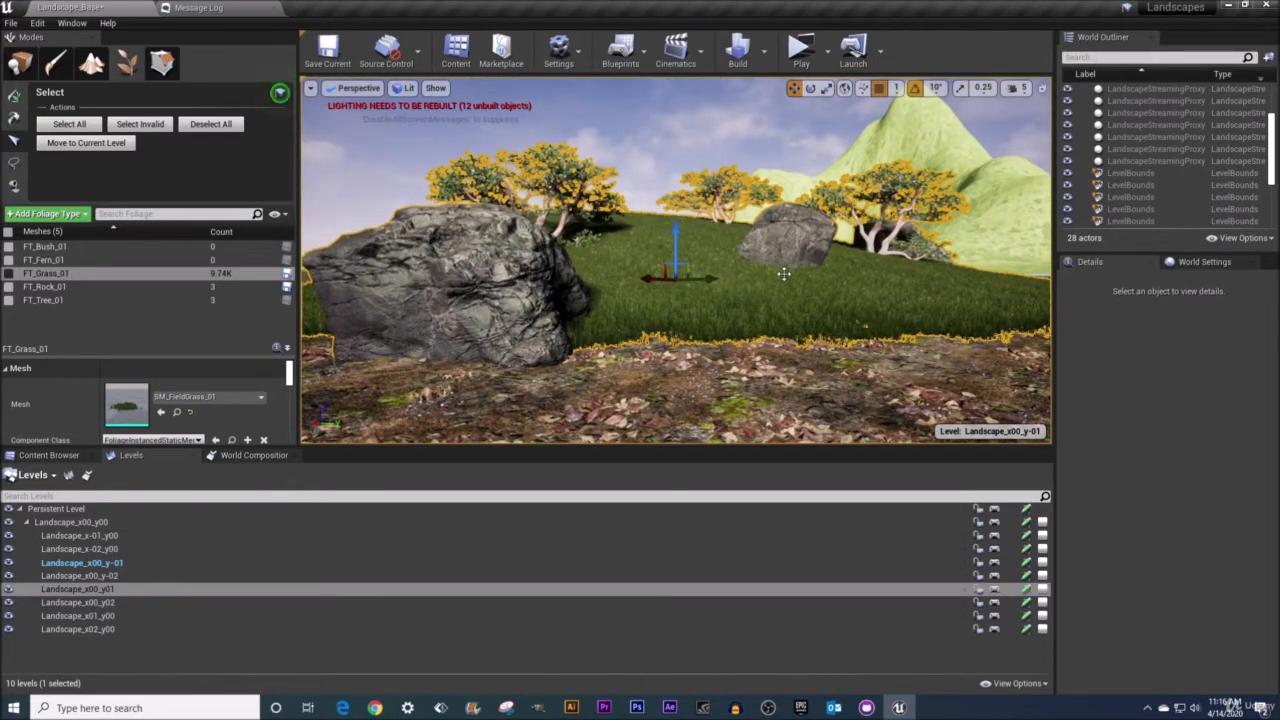
pyautogui.moveTo(785, 275); pyautogui.dragTo(818, 306, button='right')
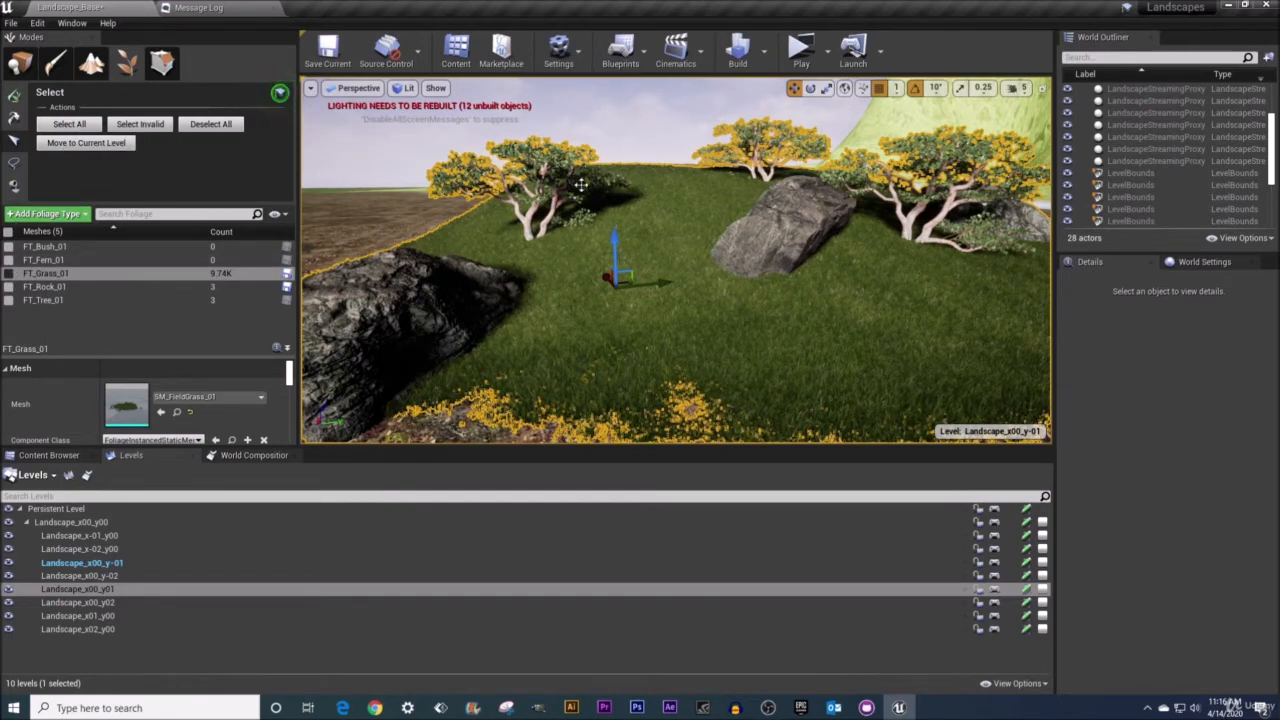
pyautogui.moveTo(728, 211); pyautogui.dragTo(787, 194, button='right')
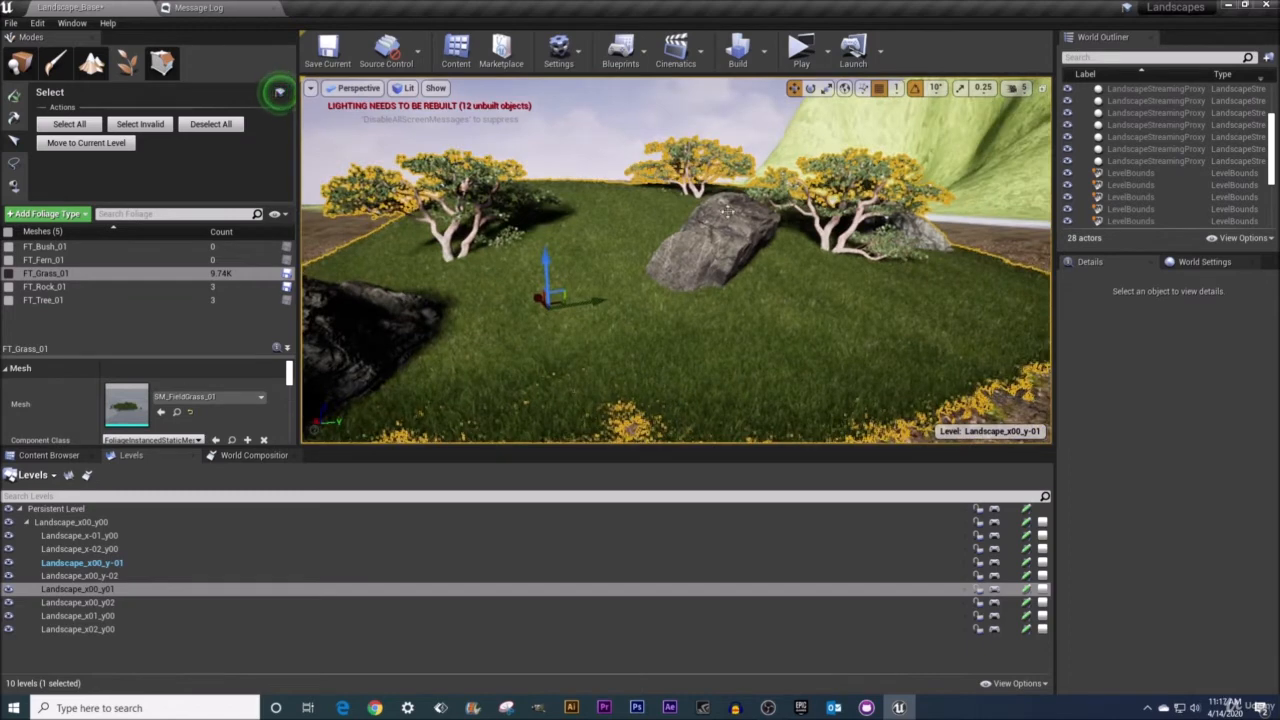
pyautogui.click(204, 126)
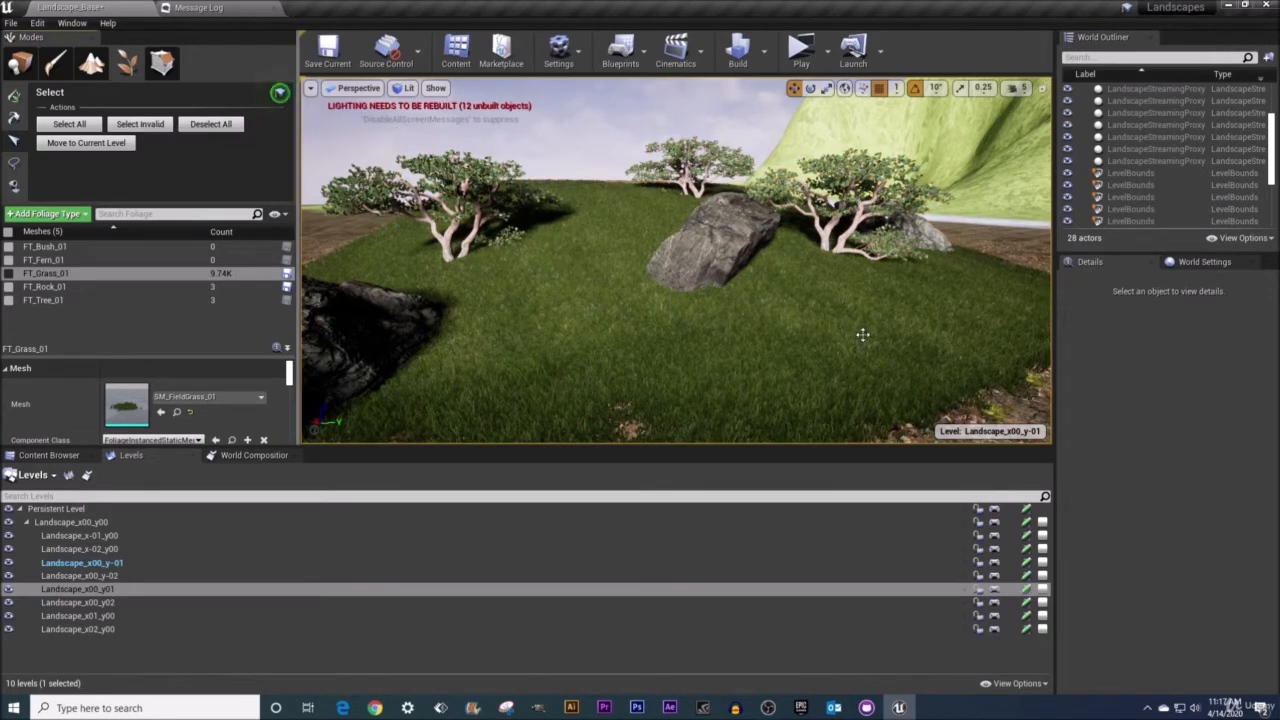
# Select the rock instance and move it off the landscape onto the empty plane.
pyautogui.moveTo(699, 279)
pyautogui.mouseDown(button='right')
pyautogui.moveTo(790, 292)
pyautogui.moveTo(715, 272)
pyautogui.mouseUp(button='right')
pyautogui.click(555, 261)
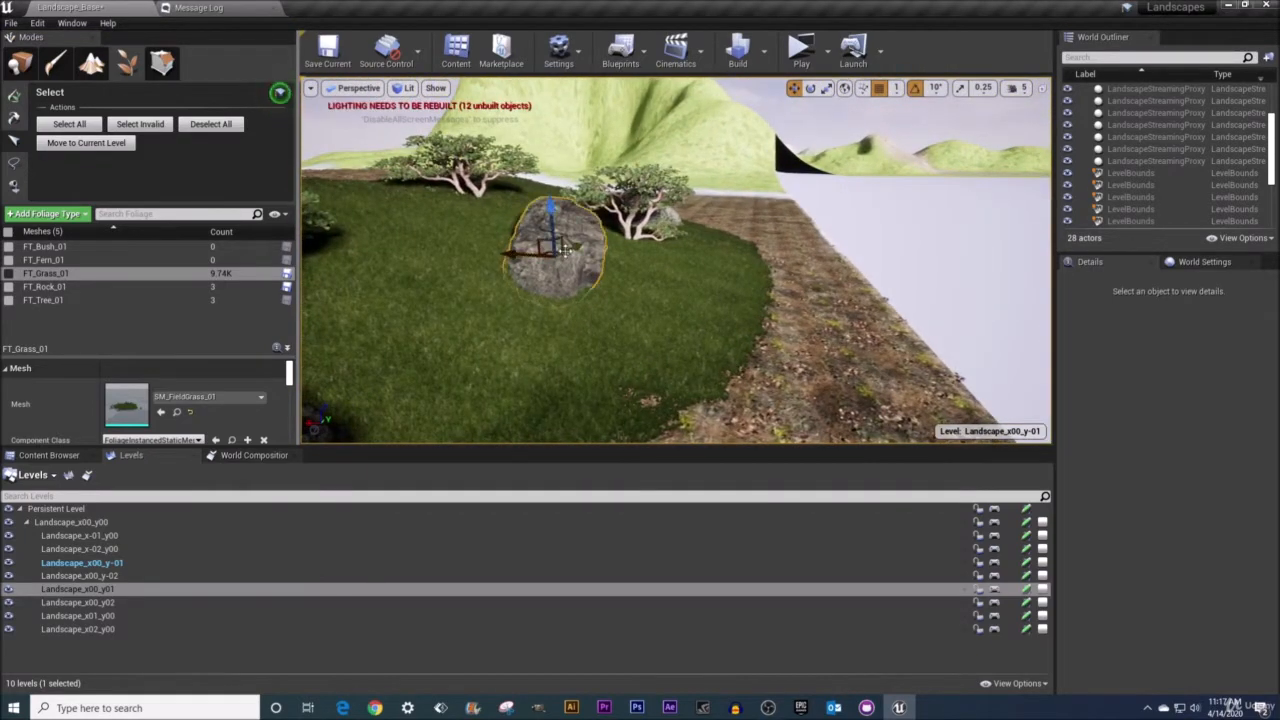
pyautogui.moveTo(520, 250); pyautogui.dragTo(1036, 284)
pyautogui.moveTo(931, 289); pyautogui.dragTo(1050, 312, button='right')
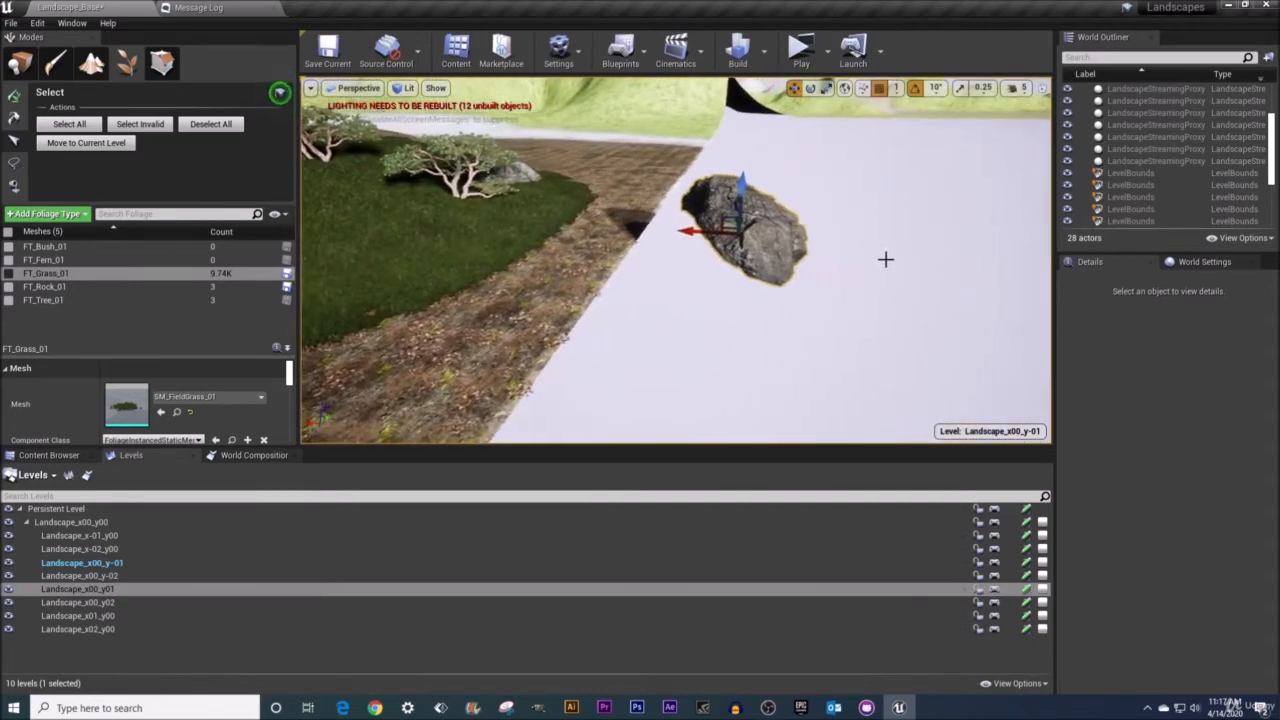
pyautogui.moveTo(686, 232); pyautogui.dragTo(762, 230)
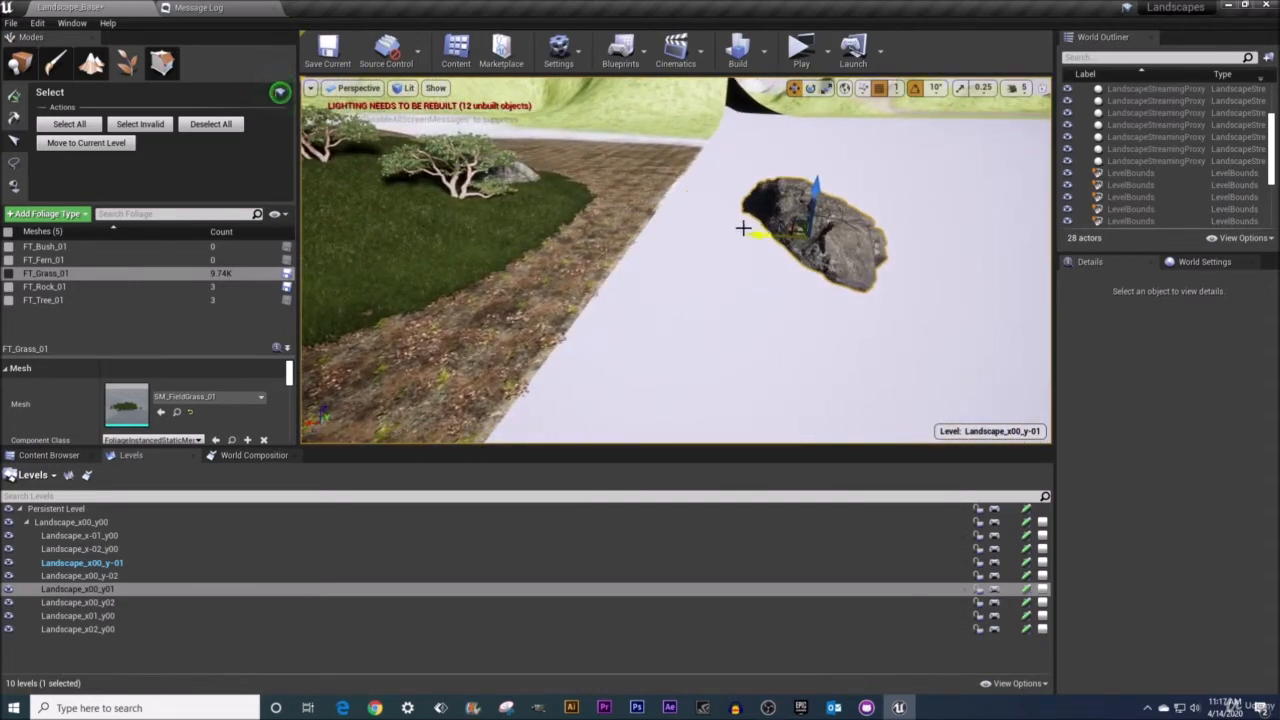
# Select the invalid foliage instances to pick out the misplaced rock.
pyautogui.click(445, 240)
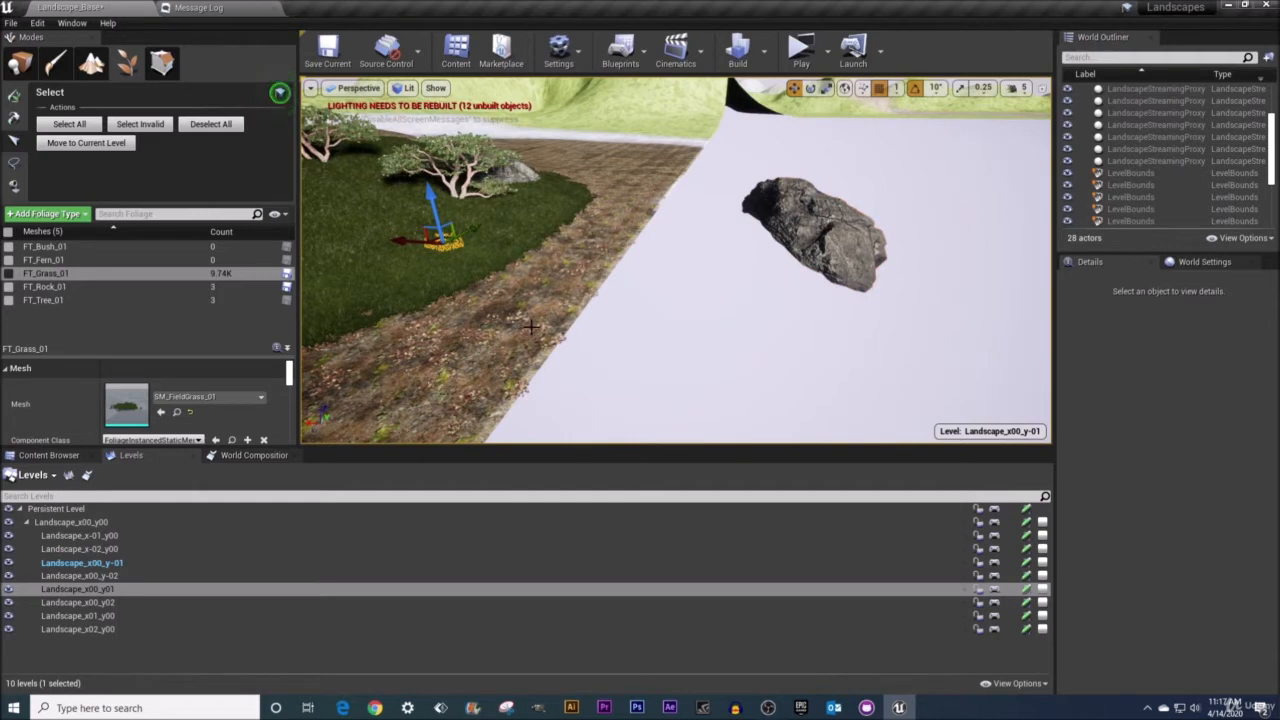
pyautogui.click(133, 130)
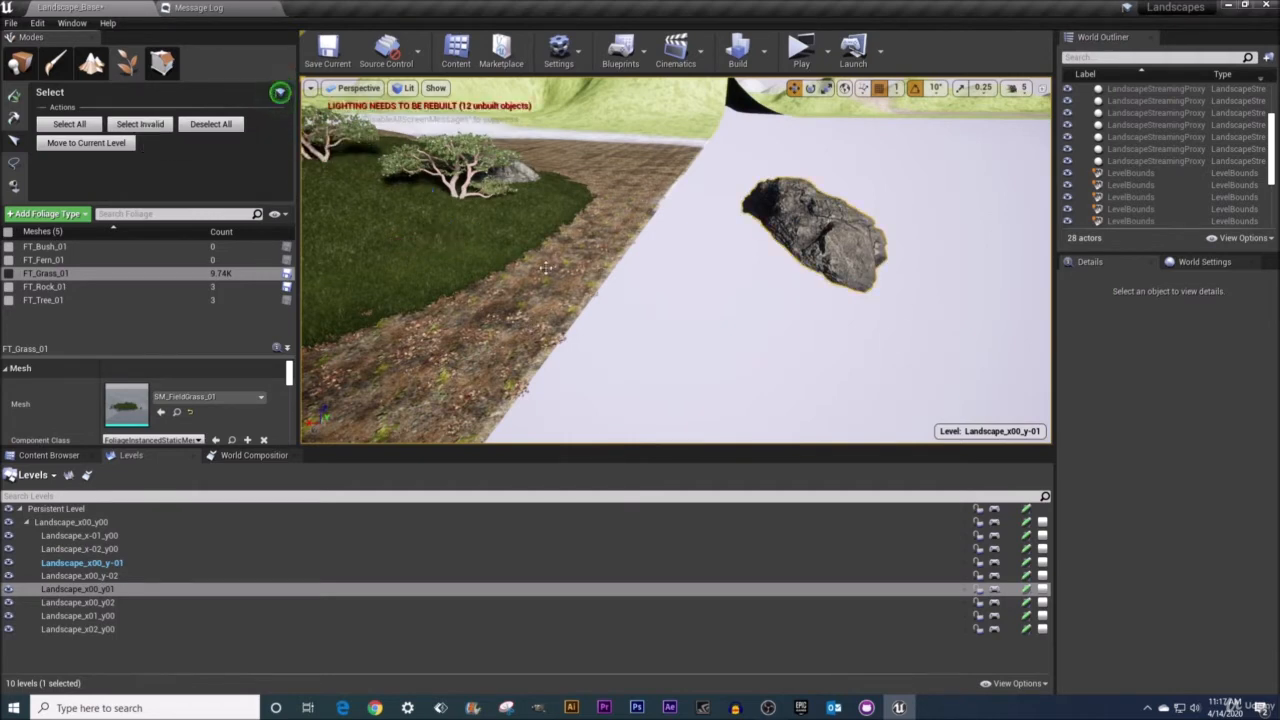
pyautogui.press('w')
pyautogui.moveTo(898, 264); pyautogui.dragTo(780, 219, button='right')
pyautogui.press('d')
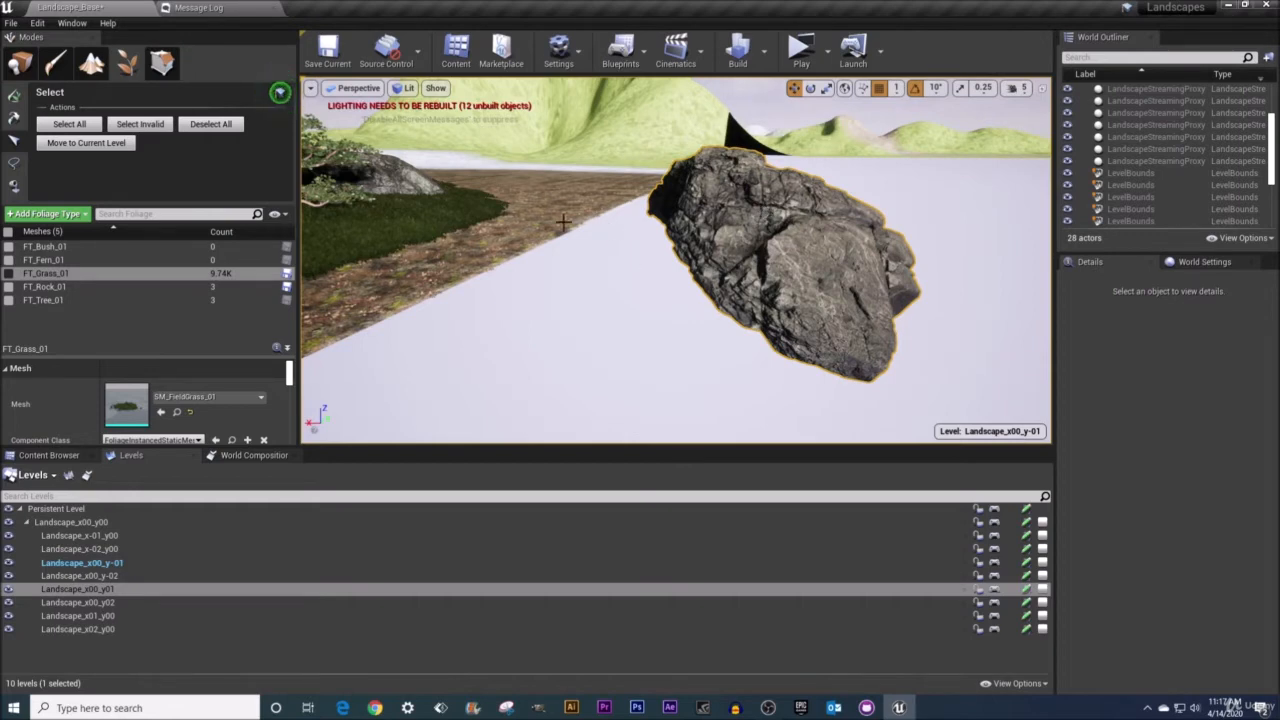
pyautogui.moveTo(523, 301)
pyautogui.mouseDown(button='right')
pyautogui.moveTo(508, 314)
pyautogui.moveTo(536, 312)
pyautogui.mouseUp(button='right')
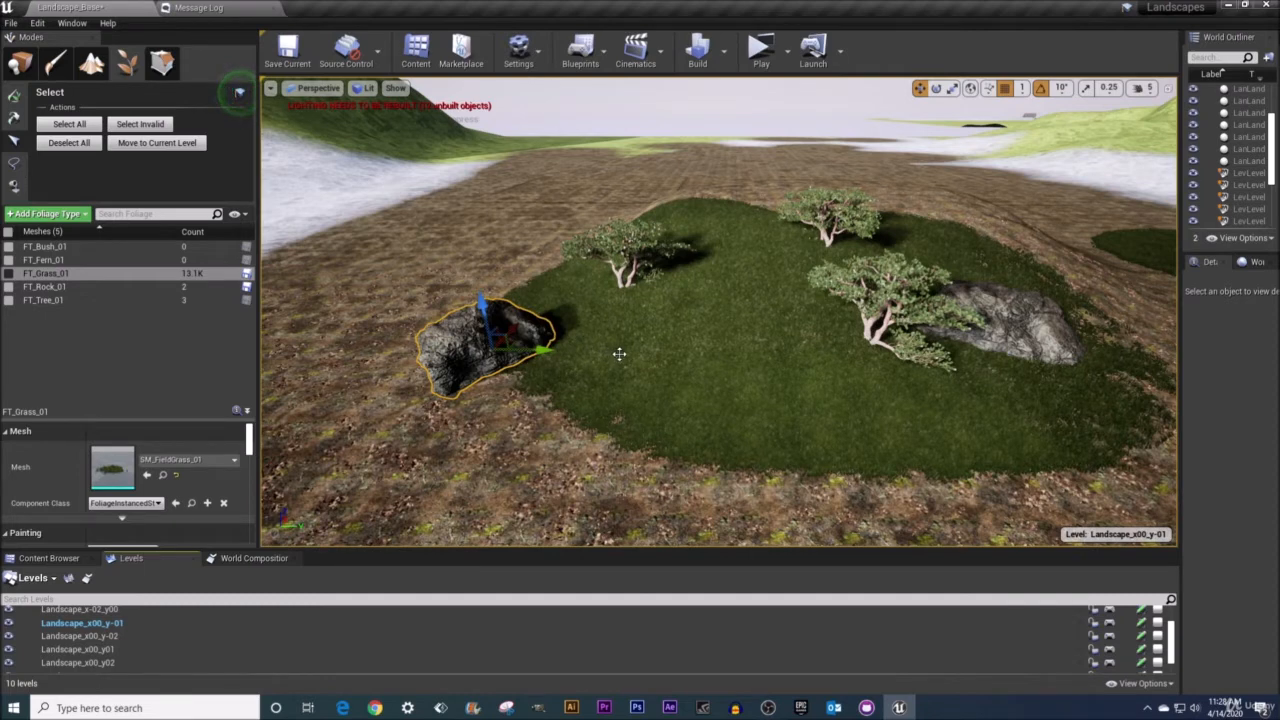
# Transform the selected rock instance: nudge it, then rotate and scale it with the gizmos.
pyautogui.moveTo(548, 350); pyautogui.dragTo(529, 323)
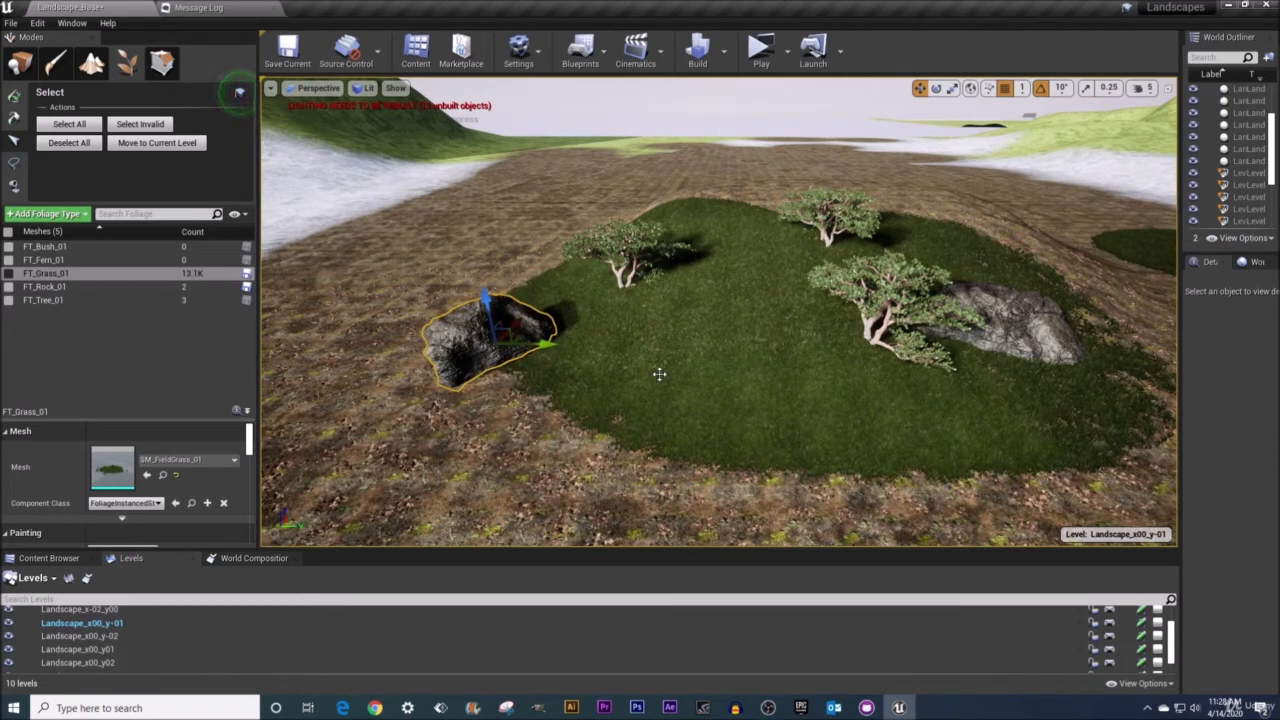
pyautogui.press('e')
pyautogui.moveTo(552, 344)
pyautogui.mouseDown()
pyautogui.moveTo(500, 368)
pyautogui.moveTo(552, 357)
pyautogui.mouseUp()
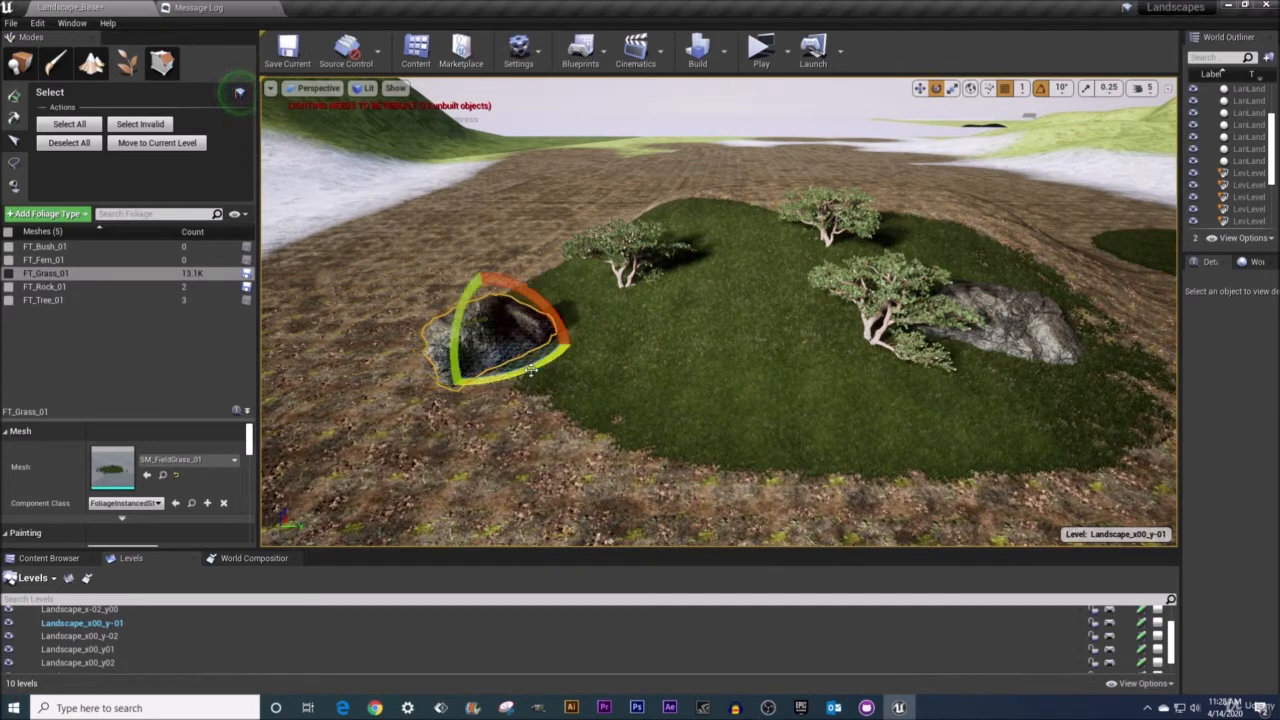
pyautogui.press('r')
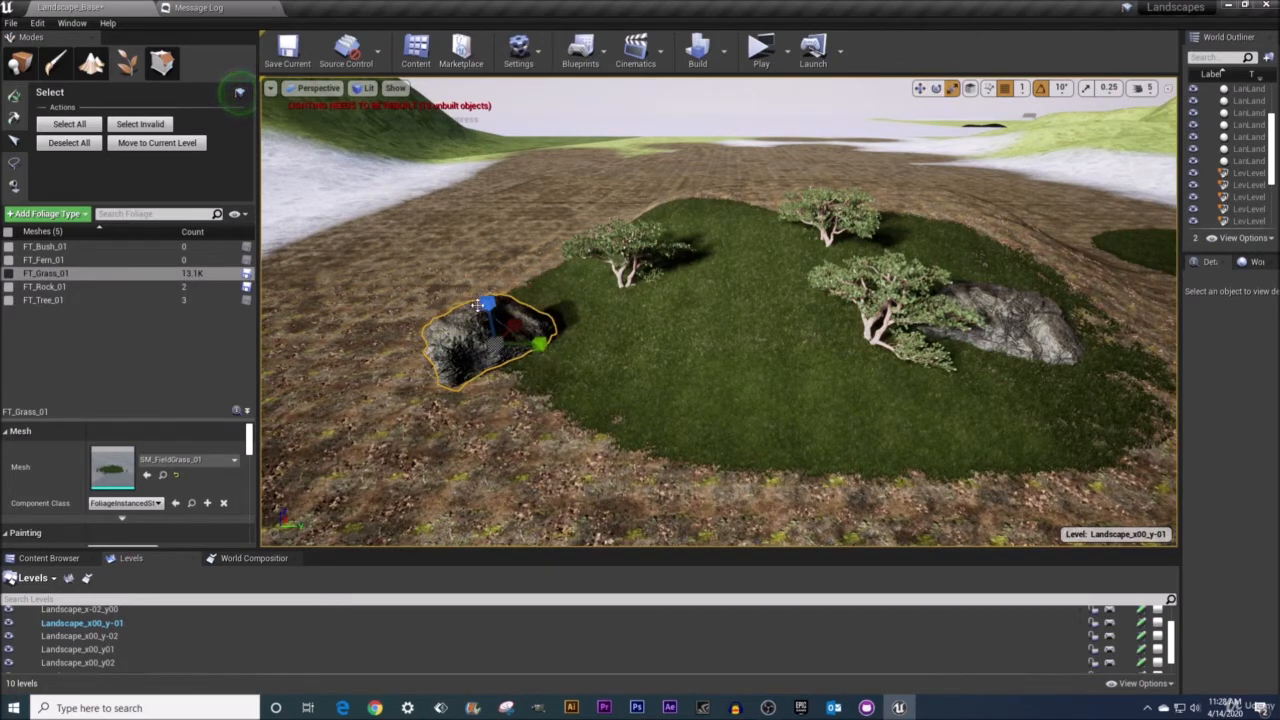
pyautogui.moveTo(518, 306); pyautogui.dragTo(661, 374)
# Drag out duplicate rock instances onto the dirt beside the grass patch.
pyautogui.press('w')
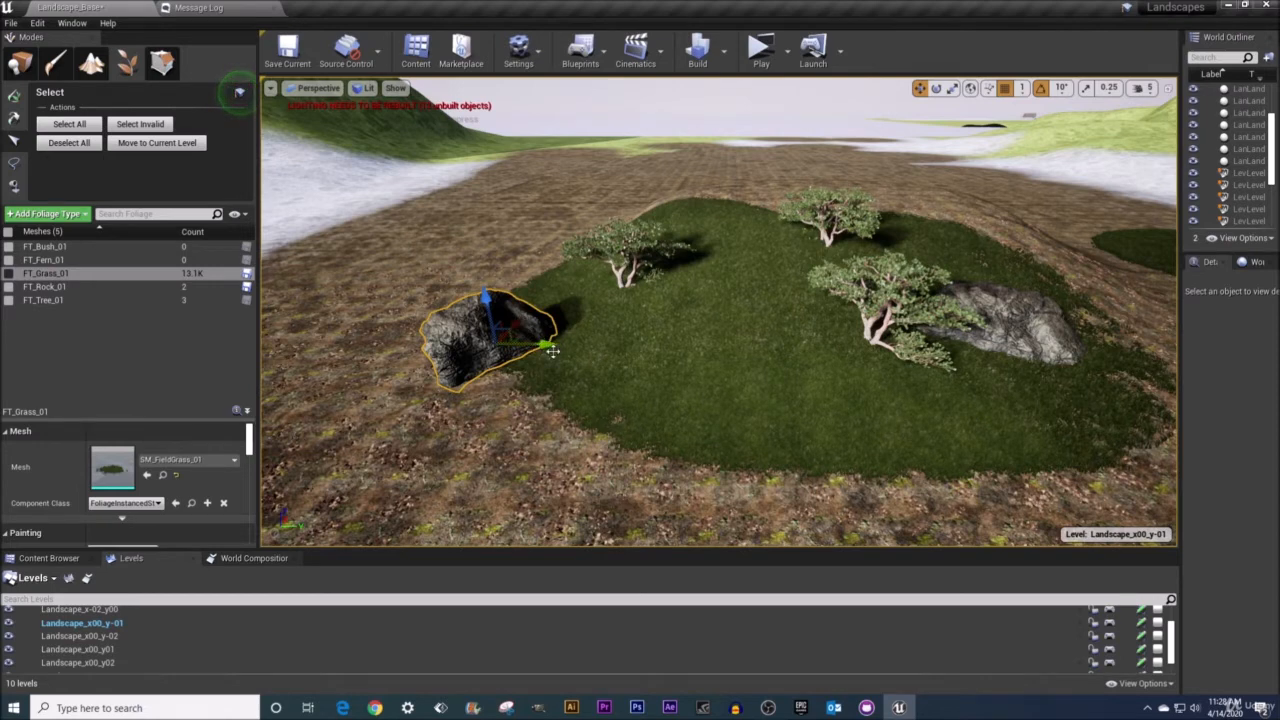
pyautogui.keyDown('alt'); pyautogui.moveTo(546, 344); pyautogui.dragTo(512, 246); pyautogui.keyUp('alt')
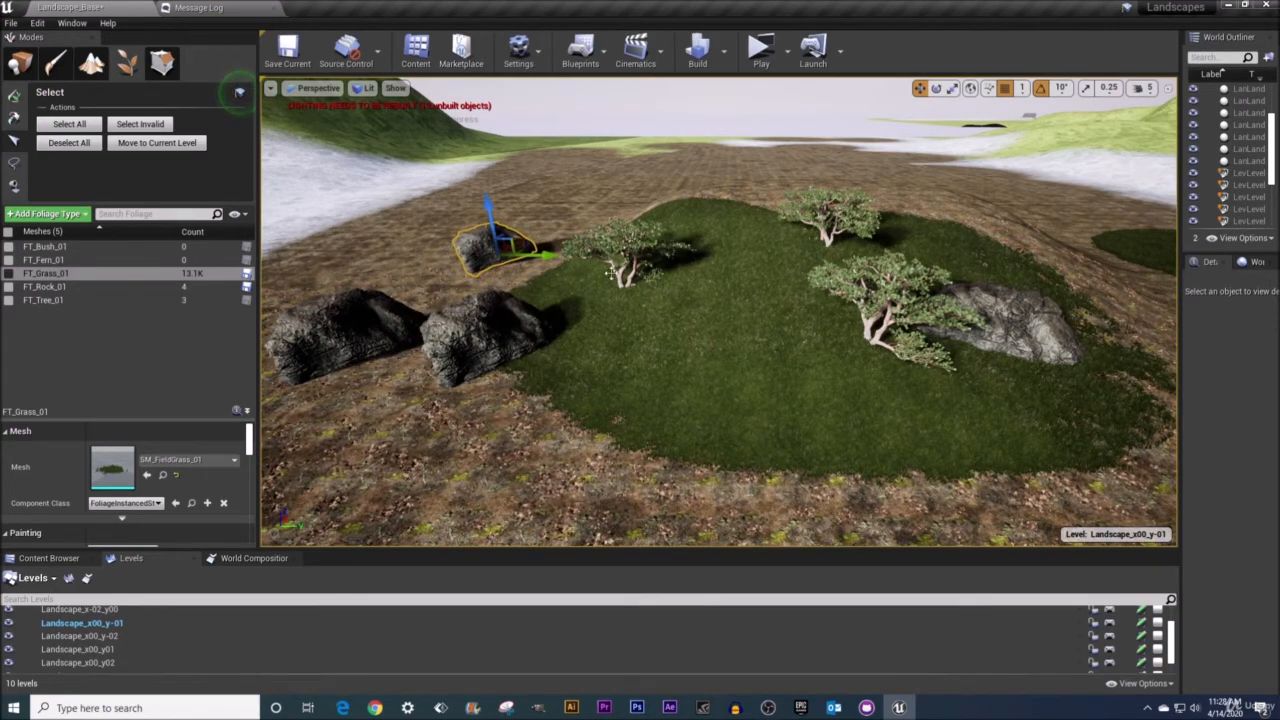
# Lift the small rock into the air and snap it back down to the landscape.
pyautogui.moveTo(612, 273); pyautogui.dragTo(505, 226, button='right')
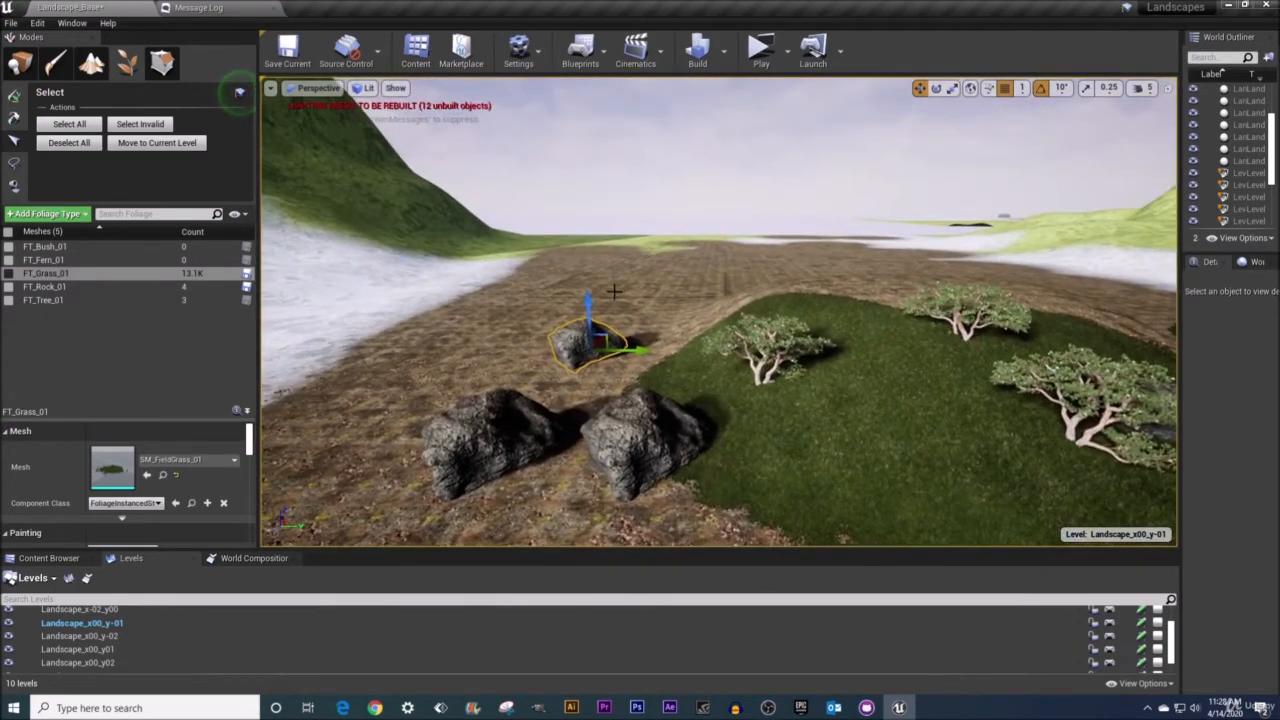
pyautogui.moveTo(587, 300); pyautogui.dragTo(597, 144)
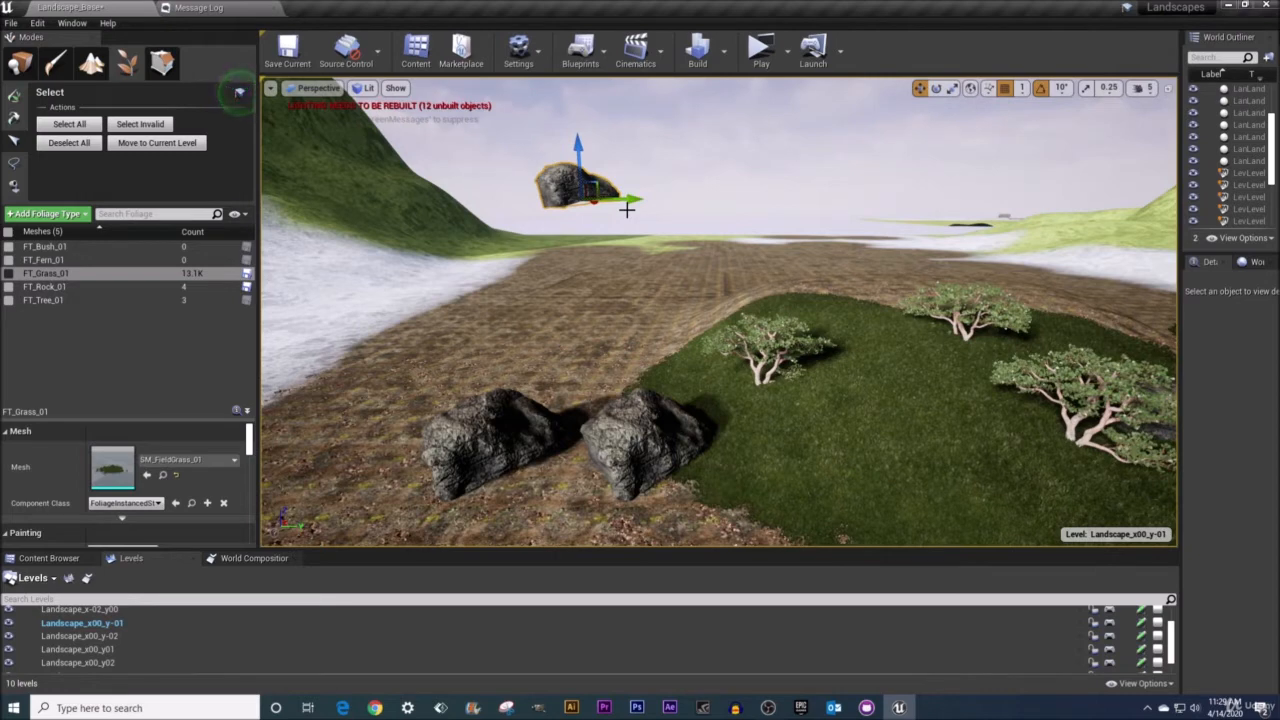
pyautogui.press('End')
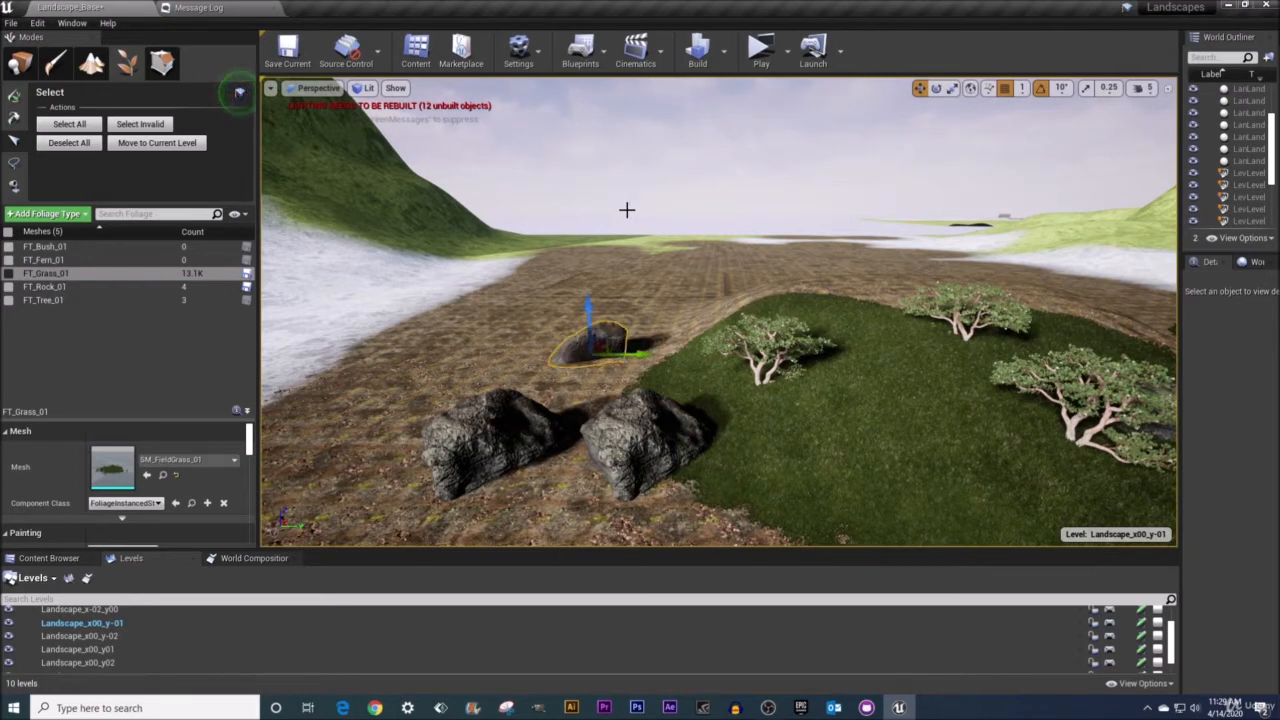
# Raise the large front rock high above the ground and drop it back onto the landscape.
pyautogui.click(495, 401)
pyautogui.moveTo(497, 402); pyautogui.dragTo(516, 153)
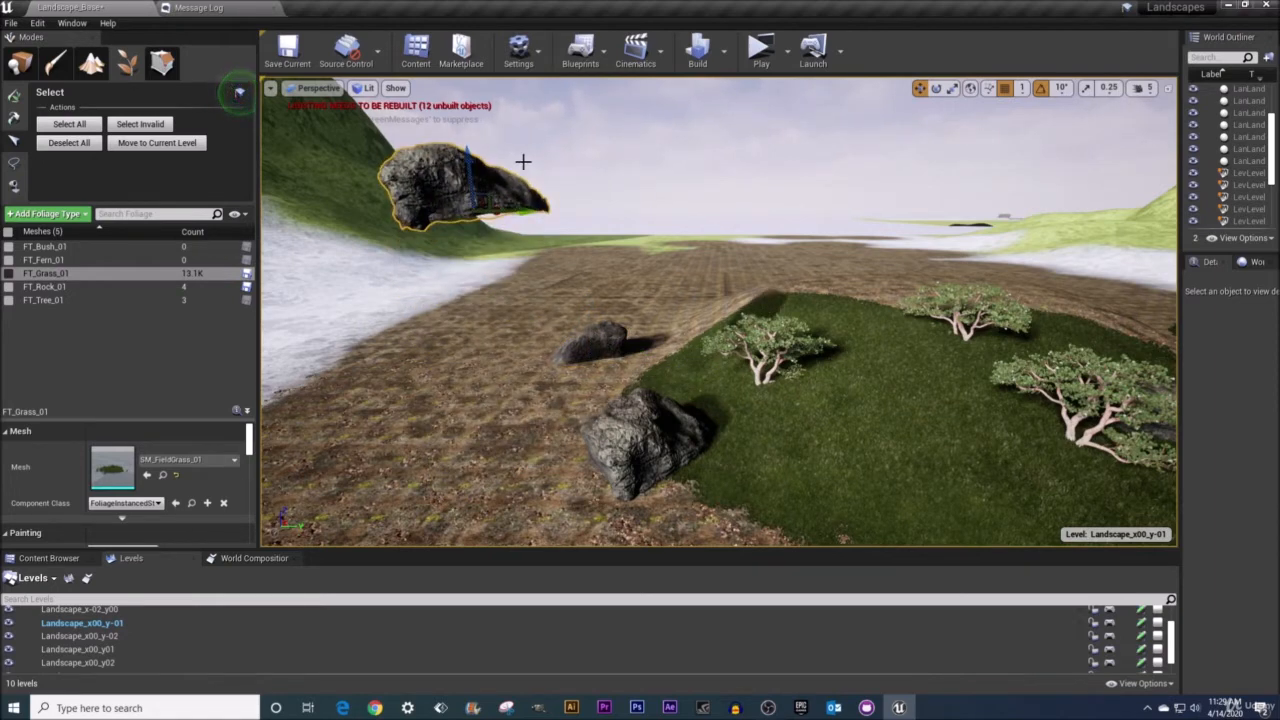
pyautogui.press('End')
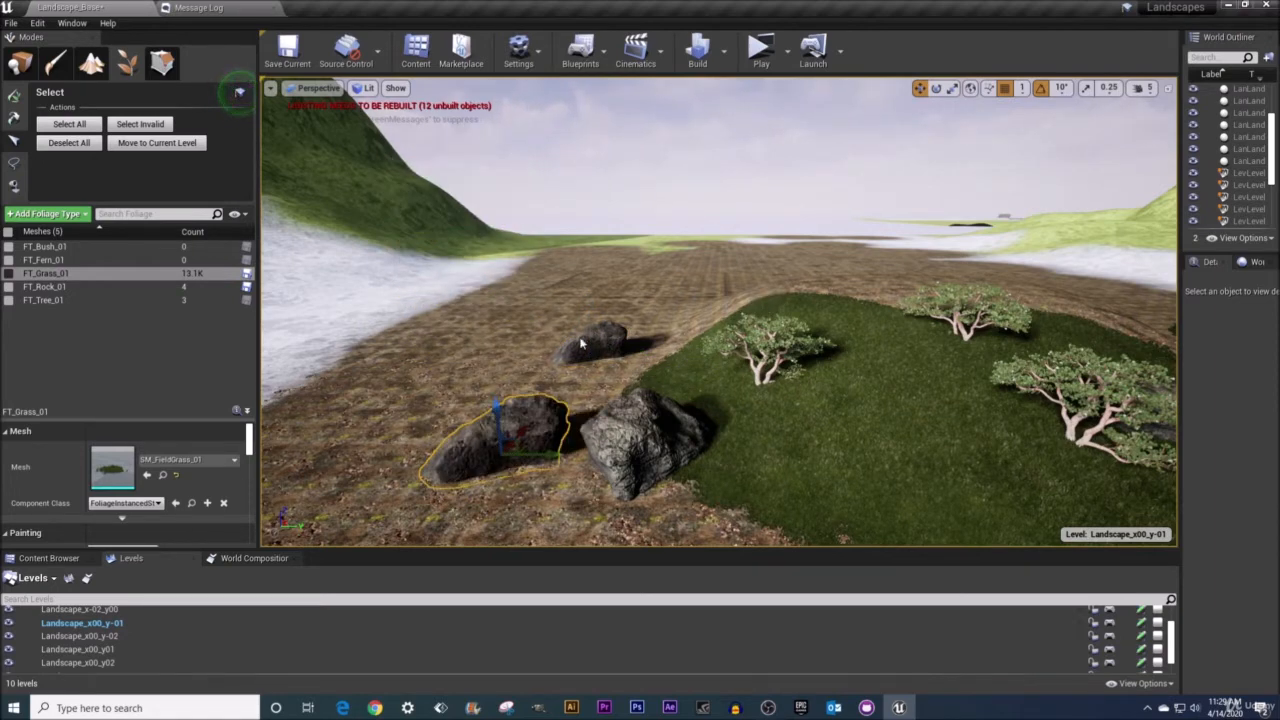
# Lift another rock above the landscape and move it out past the landscape's edge.
pyautogui.press('f')
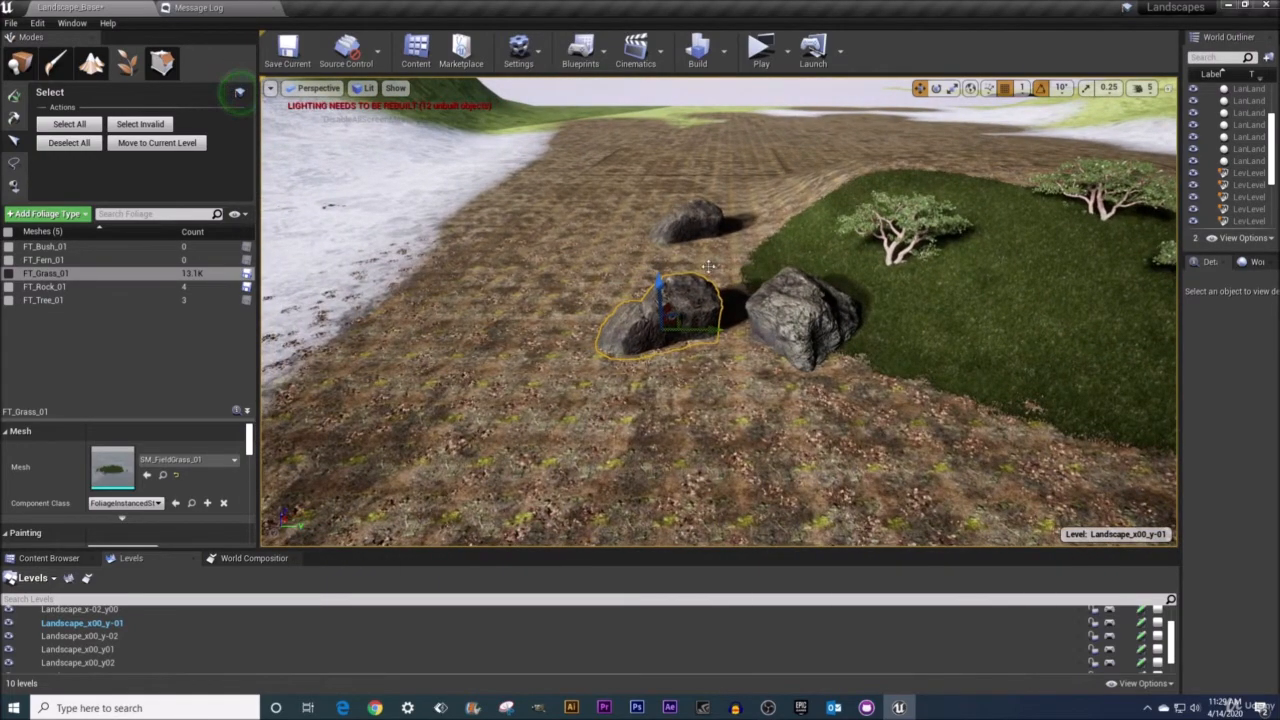
pyautogui.moveTo(753, 288); pyautogui.dragTo(711, 323, button='right')
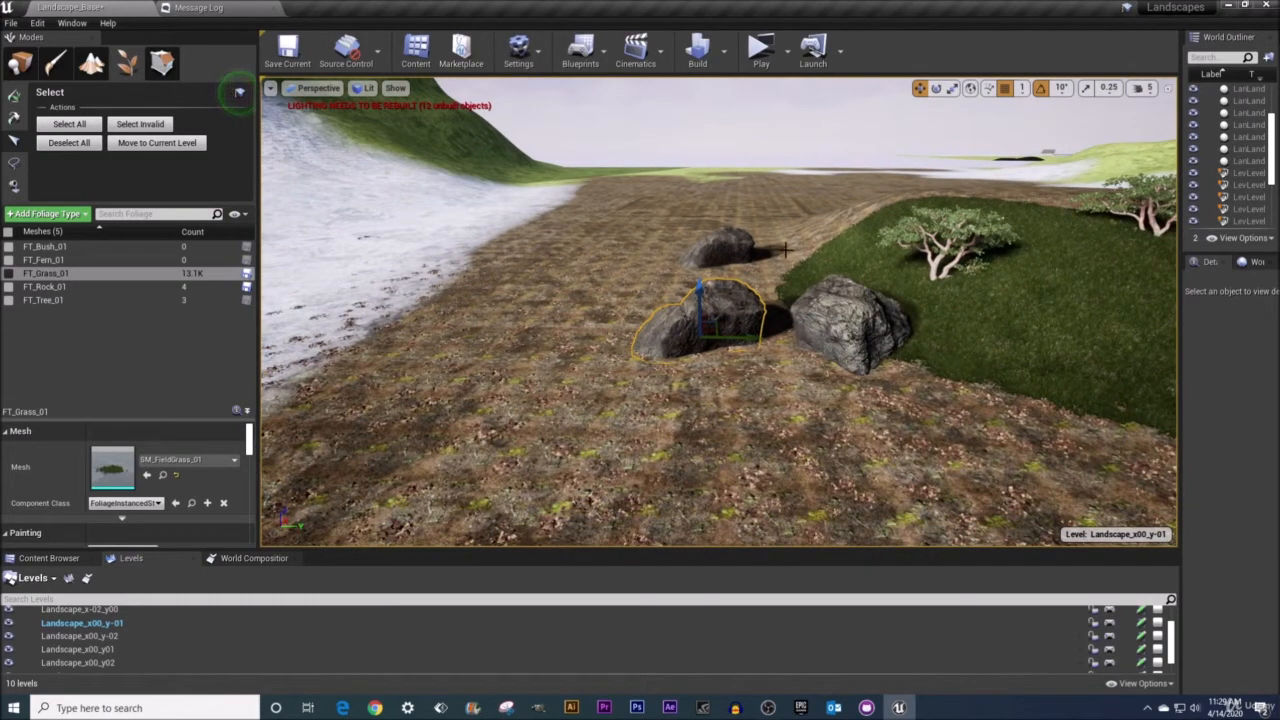
pyautogui.moveTo(787, 265); pyautogui.dragTo(846, 358, button='right')
pyautogui.moveTo(846, 358); pyautogui.dragTo(866, 128)
pyautogui.moveTo(866, 150); pyautogui.dragTo(895, 139, button='right')
pyautogui.moveTo(838, 350); pyautogui.dragTo(886, 376, button='right')
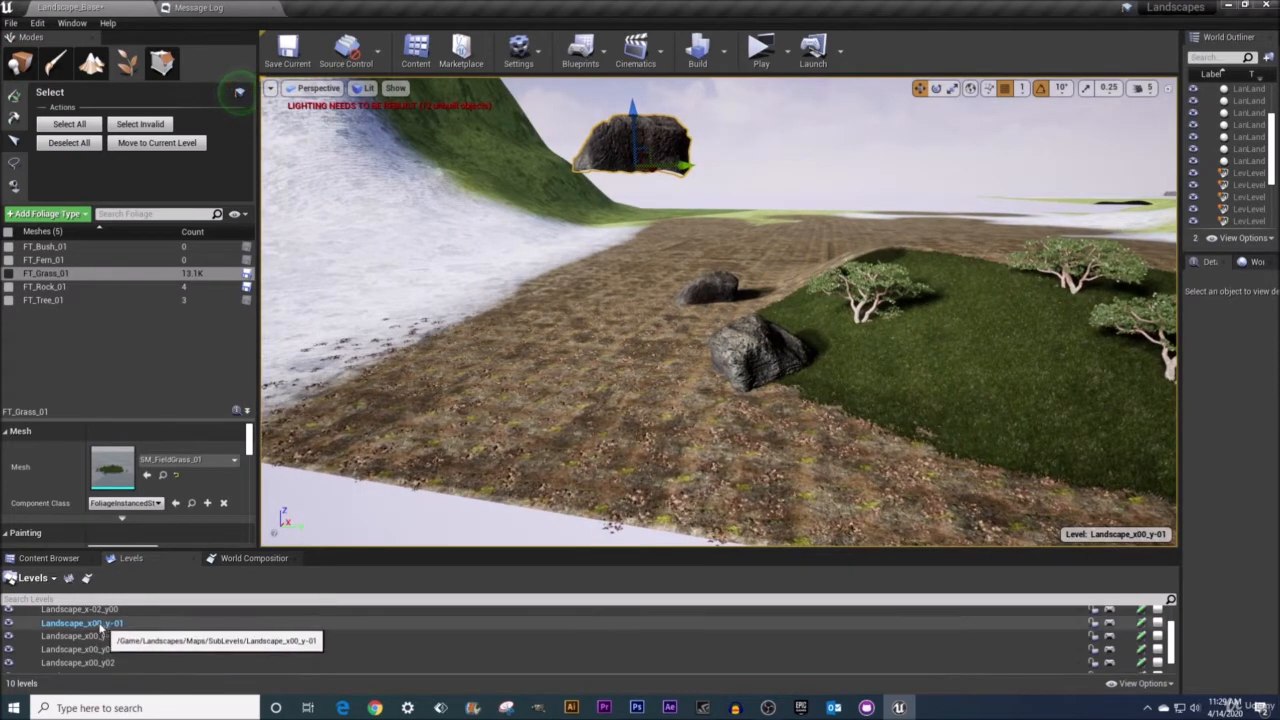
pyautogui.moveTo(862, 206); pyautogui.dragTo(790, 178, button='right')
pyautogui.moveTo(840, 224); pyautogui.dragTo(300, 234)
pyautogui.press('f')
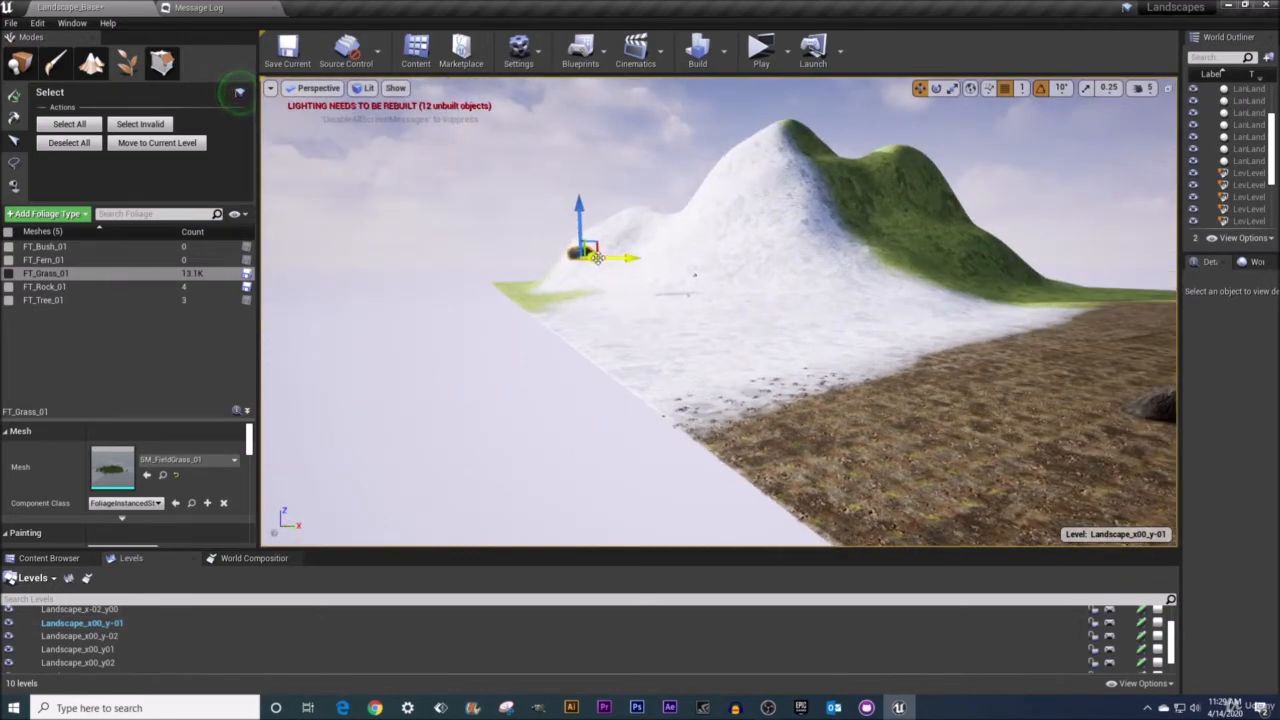
# Move the floating rock back over the landscape and snap it to the ground.
pyautogui.moveTo(586, 258); pyautogui.dragTo(578, 242)
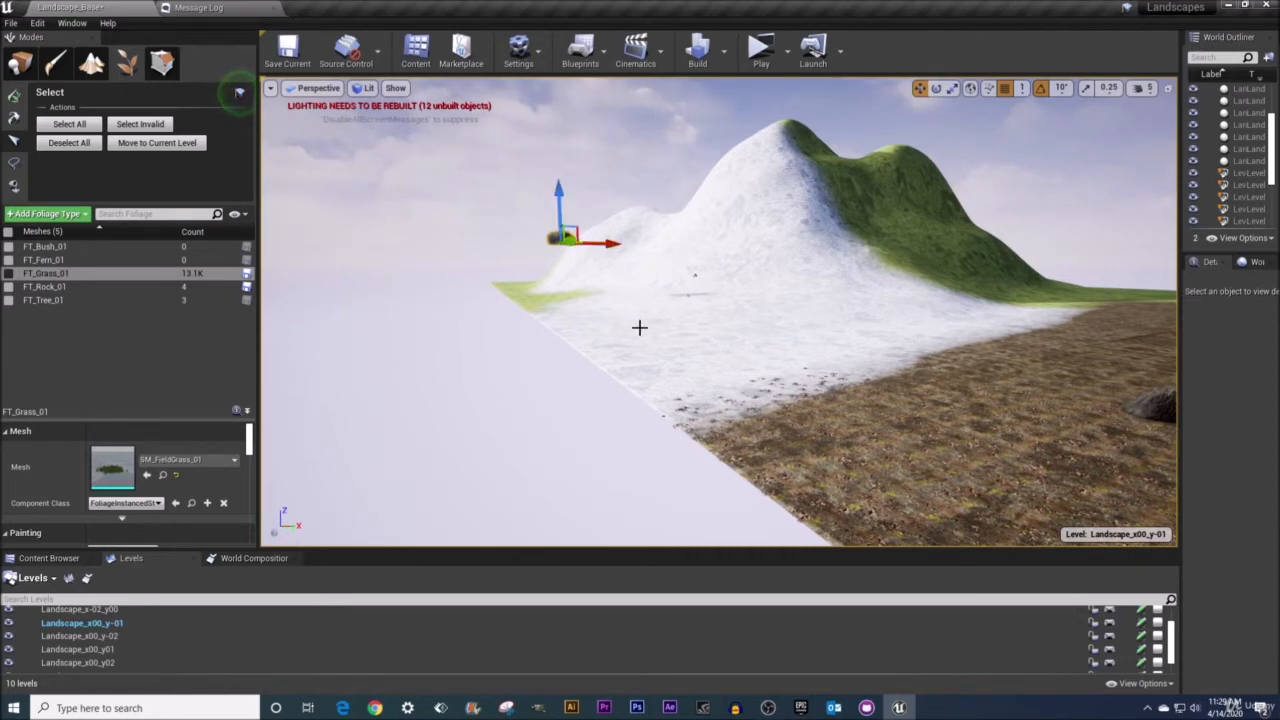
pyautogui.moveTo(568, 238); pyautogui.dragTo(1140, 310)
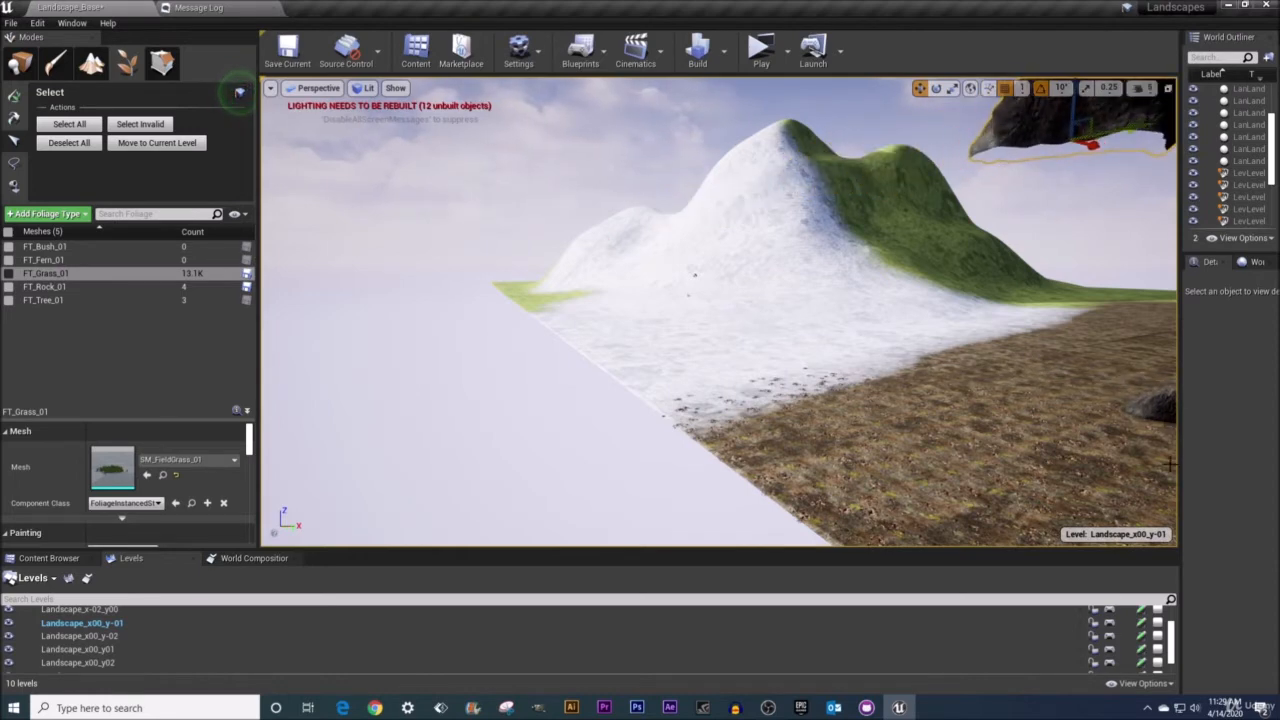
pyautogui.moveTo(1140, 310); pyautogui.dragTo(1200, 320, button='right')
pyautogui.moveTo(803, 269); pyautogui.dragTo(914, 272, button='right')
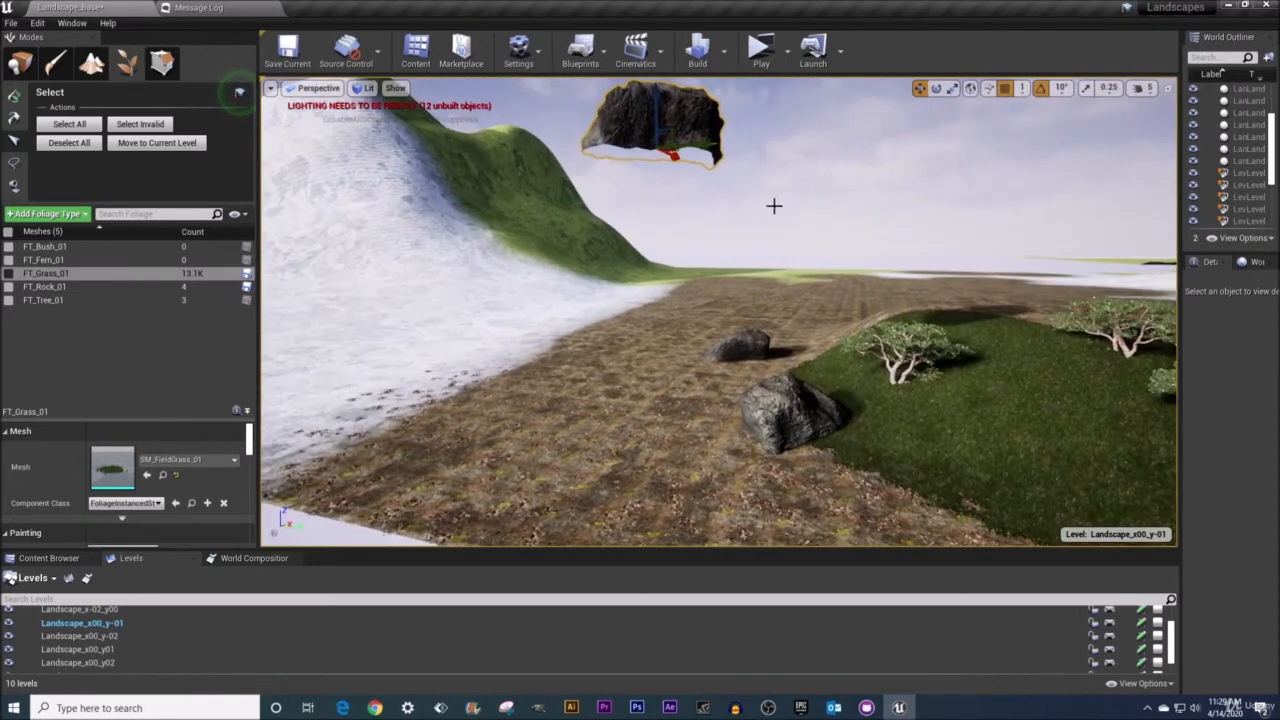
pyautogui.press('End')
# Select a cluster of grass instances on the grass patch, adding several neighbouring clumps.
pyautogui.moveTo(950, 480); pyautogui.dragTo(1066, 517, button='right')
pyautogui.press('d')
pyautogui.press('s')
pyautogui.press('w')
pyautogui.press('w')
pyautogui.scroll(5, 781, 374)
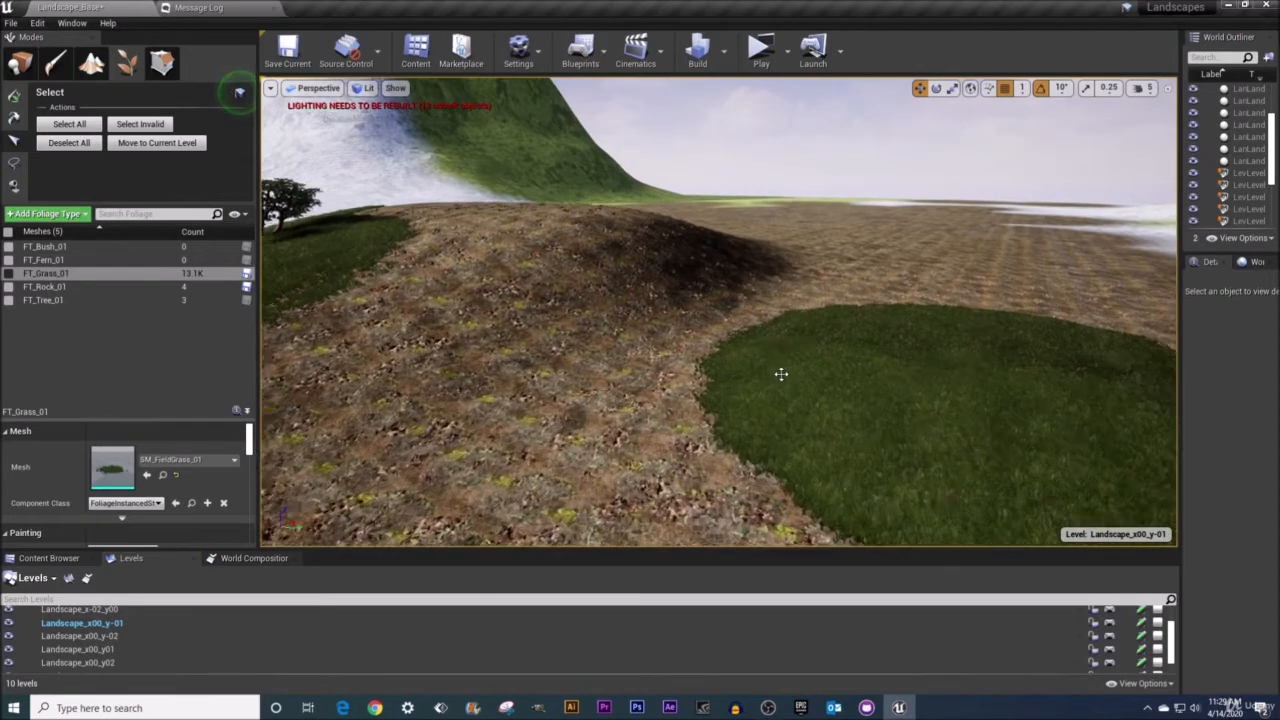
pyautogui.click(781, 385)
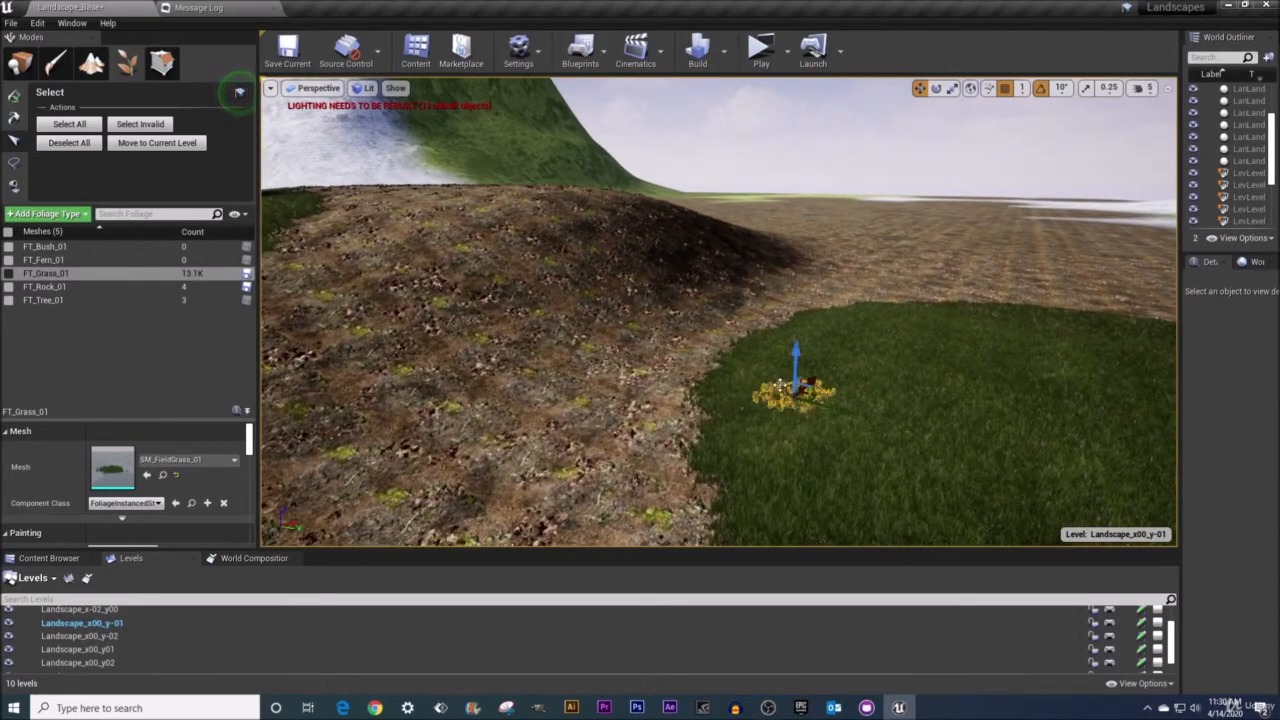
pyautogui.click(743, 372)
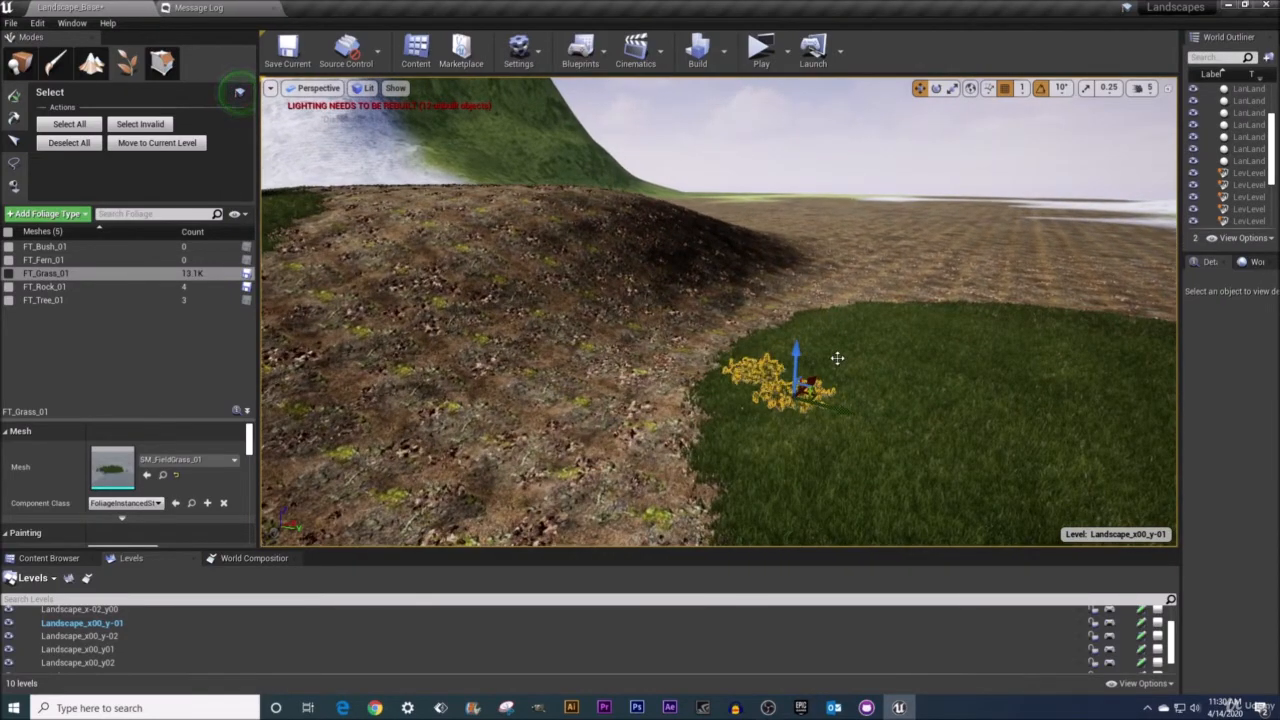
pyautogui.click(830, 360)
pyautogui.click(774, 419)
pyautogui.click(759, 411)
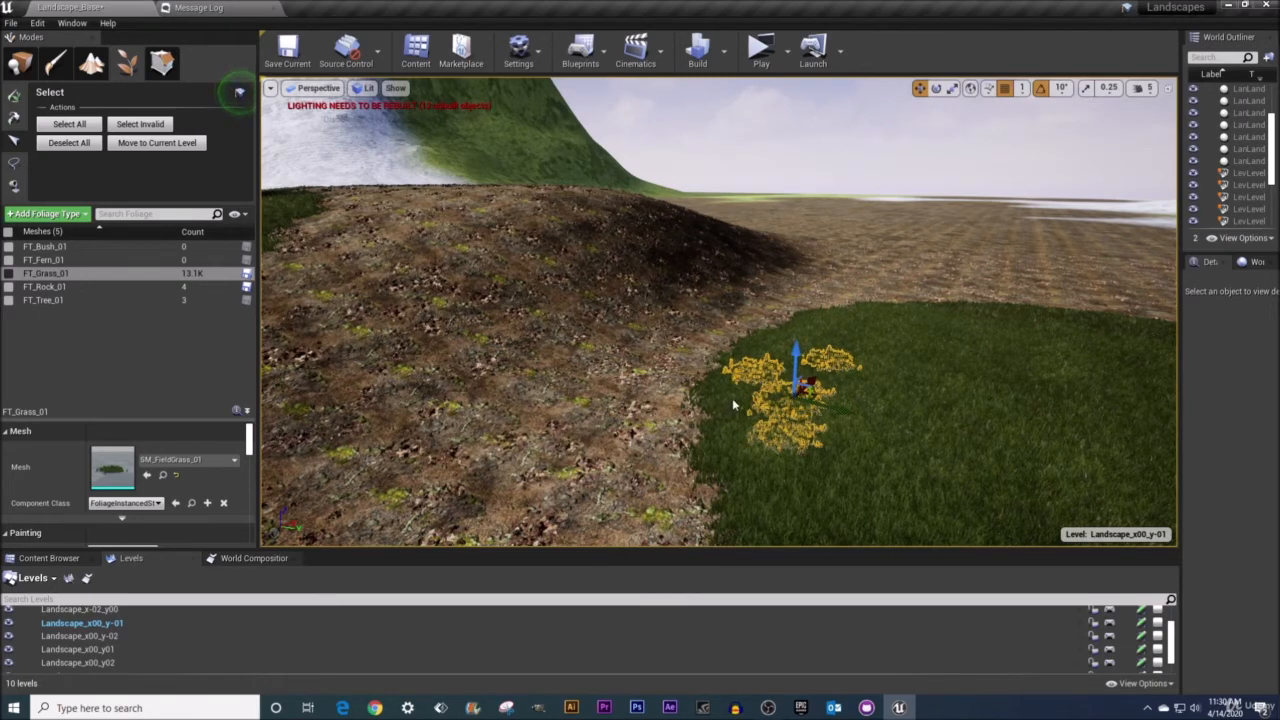
pyautogui.click(715, 398)
# Try moving the selected grass cluster onto the dirt, then undo the move and deselect.
pyautogui.moveTo(818, 393); pyautogui.dragTo(567, 159)
pyautogui.moveTo(567, 159)
pyautogui.mouseDown(button='right')
pyautogui.moveTo(645, 187)
pyautogui.moveTo(570, 185)
pyautogui.moveTo(545, 260)
pyautogui.moveTo(560, 168)
pyautogui.mouseUp(button='right')
pyautogui.moveTo(676, 250); pyautogui.dragTo(630, 214)
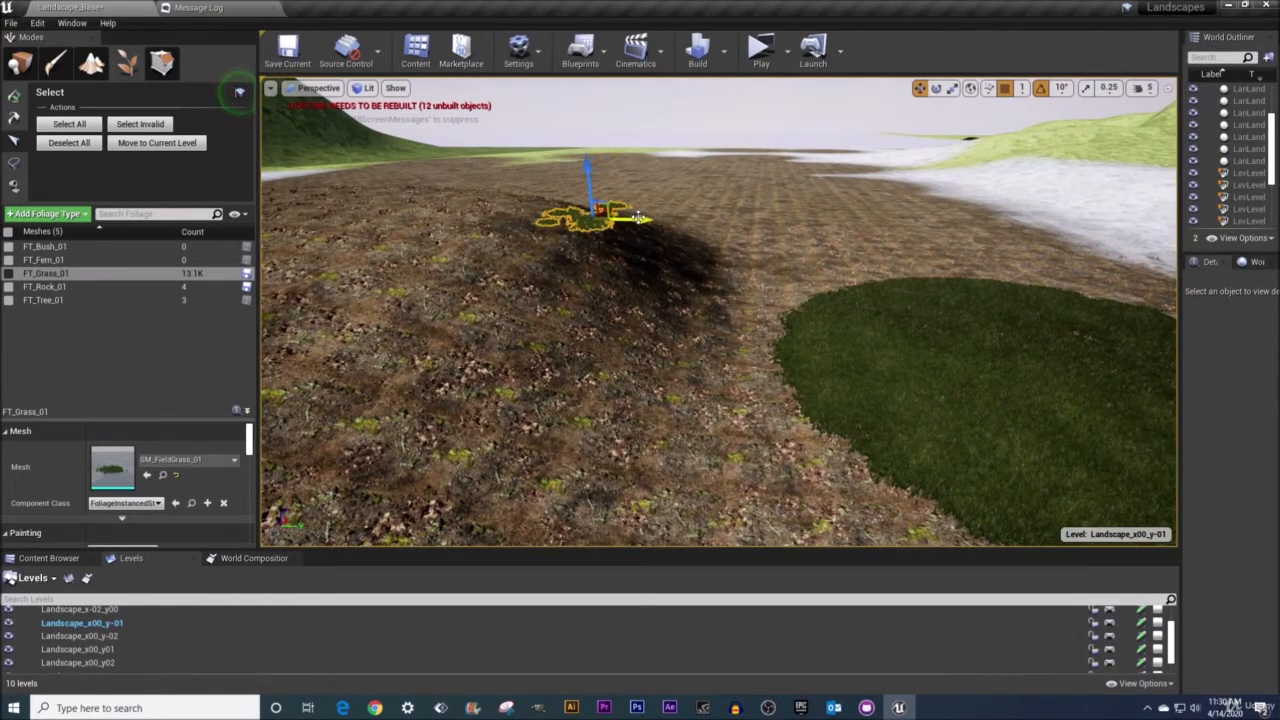
pyautogui.hotkey('ctrl', 'z')
pyautogui.click(657, 360)
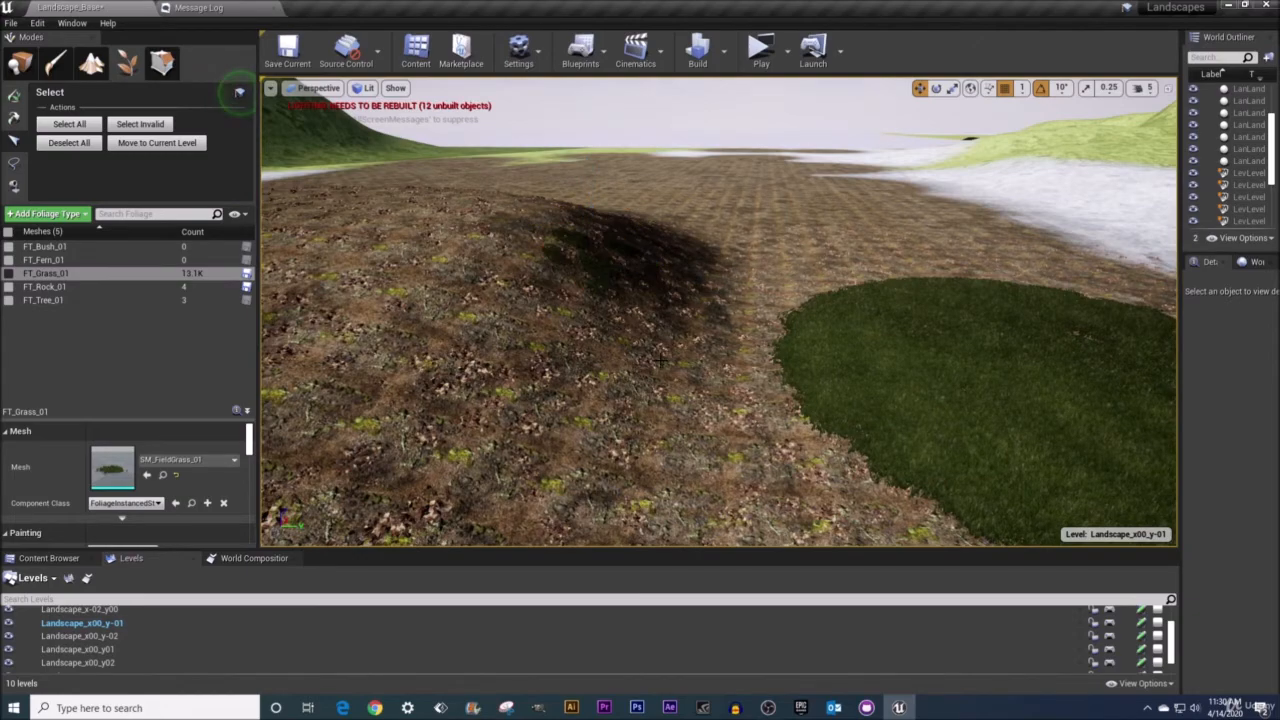
# Select the large rock beside the grass patch.
pyautogui.moveTo(662, 362)
pyautogui.mouseDown(button='right')
pyautogui.moveTo(650, 325)
pyautogui.moveTo(292, 320)
pyautogui.moveTo(166, 302)
pyautogui.moveTo(669, 369)
pyautogui.mouseUp(button='right')
pyautogui.press('w')
pyautogui.press('d')
pyautogui.press('w')
pyautogui.press('w')
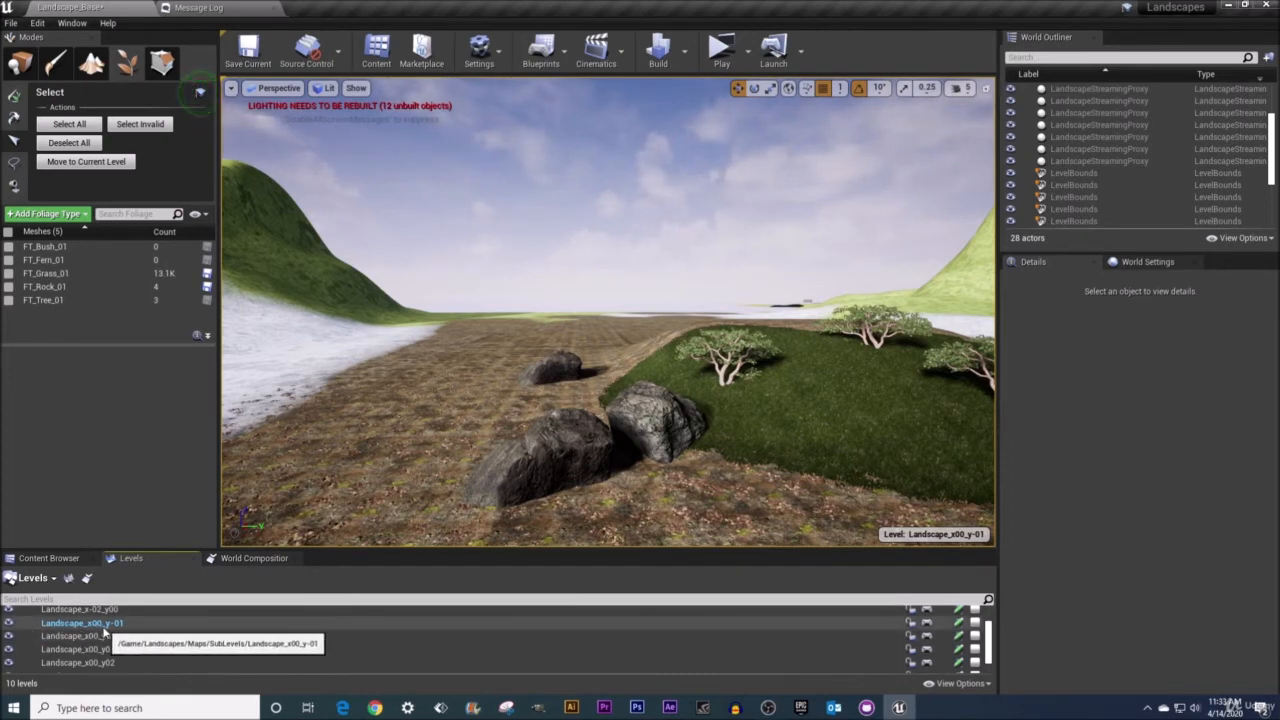
pyautogui.moveTo(632, 440); pyautogui.dragTo(582, 453, button='right')
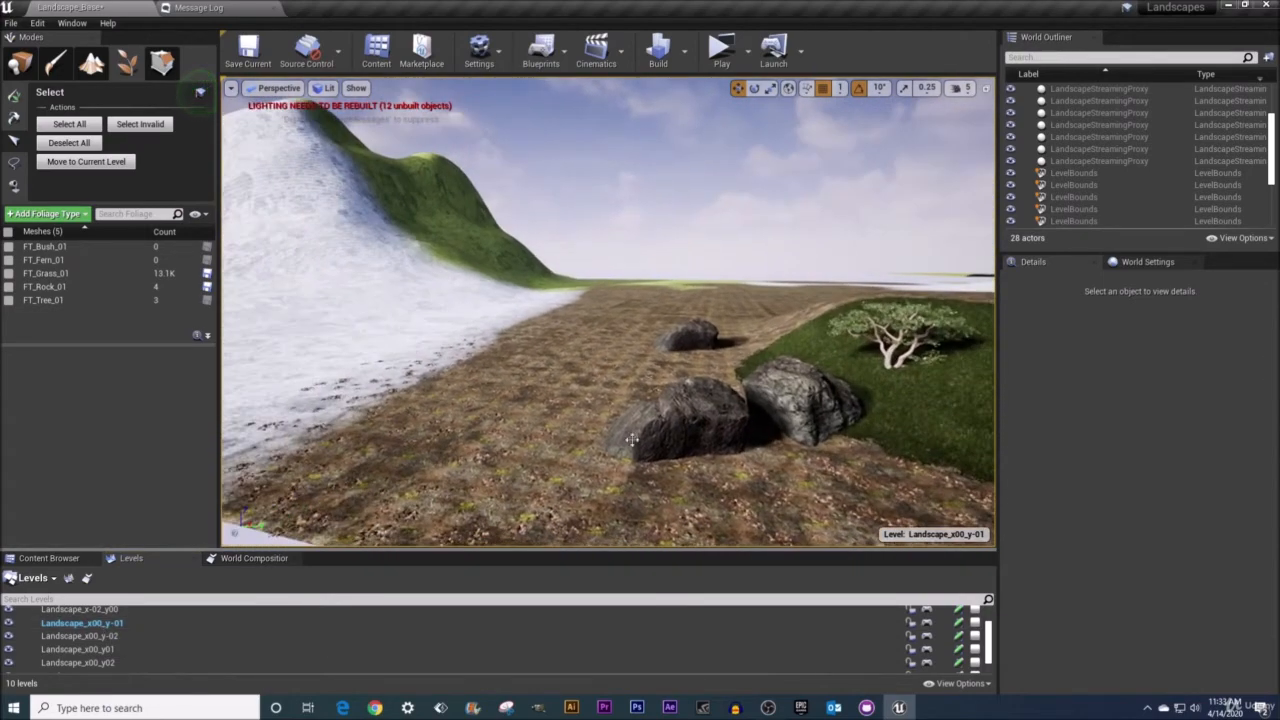
pyautogui.click(685, 422)
pyautogui.moveTo(689, 429); pyautogui.dragTo(600, 438, button='right')
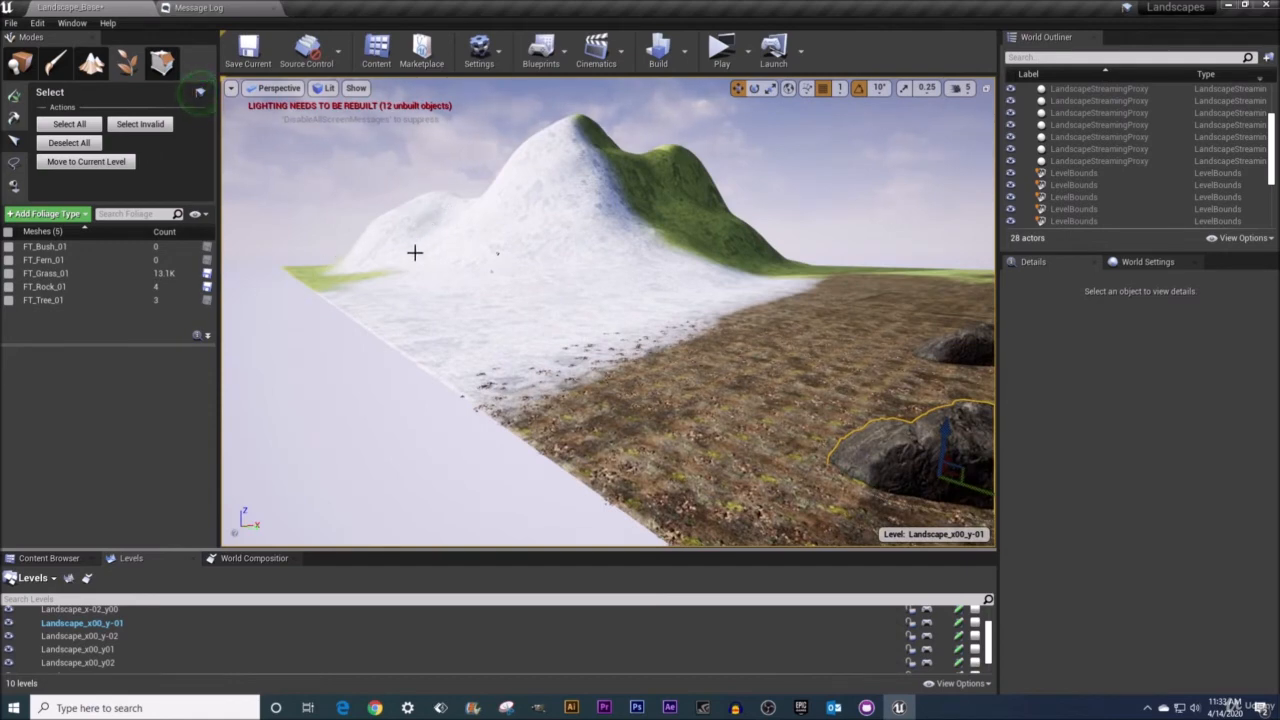
# Make Landscape_x00_y-02 the current level and move the selected rock foliage into it.
pyautogui.doubleClick(112, 639)
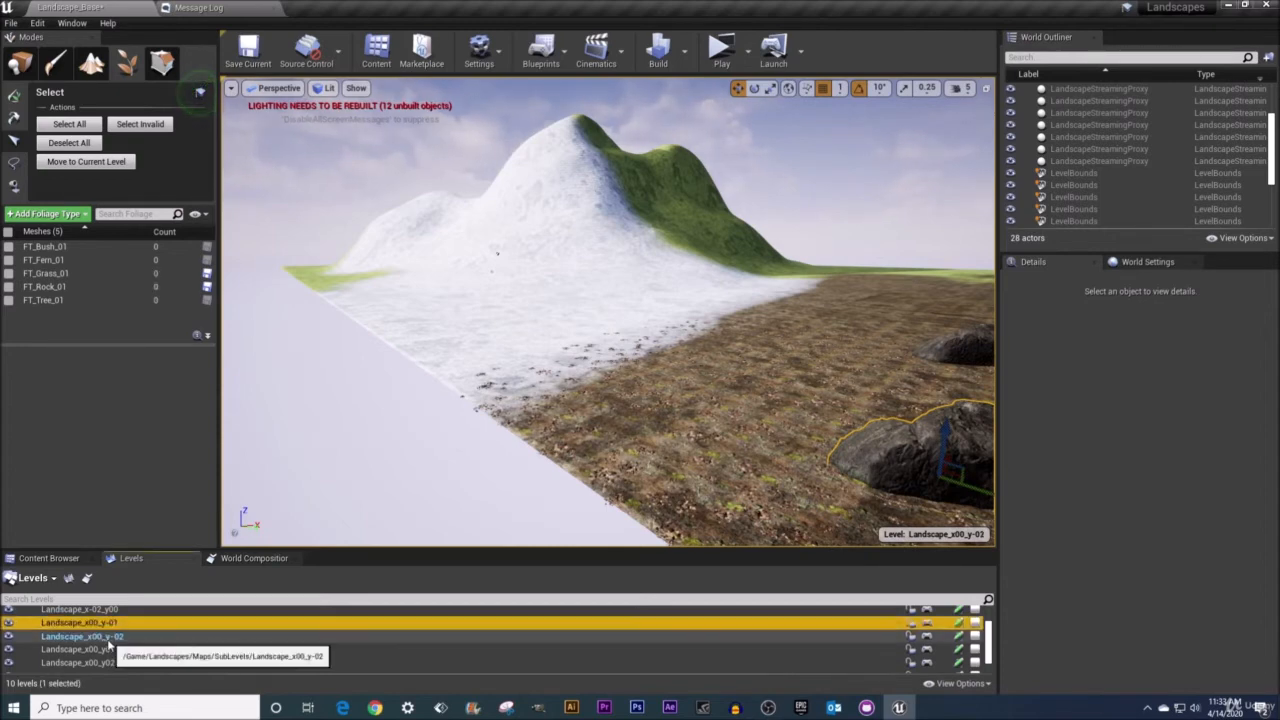
pyautogui.rightClick(120, 636)
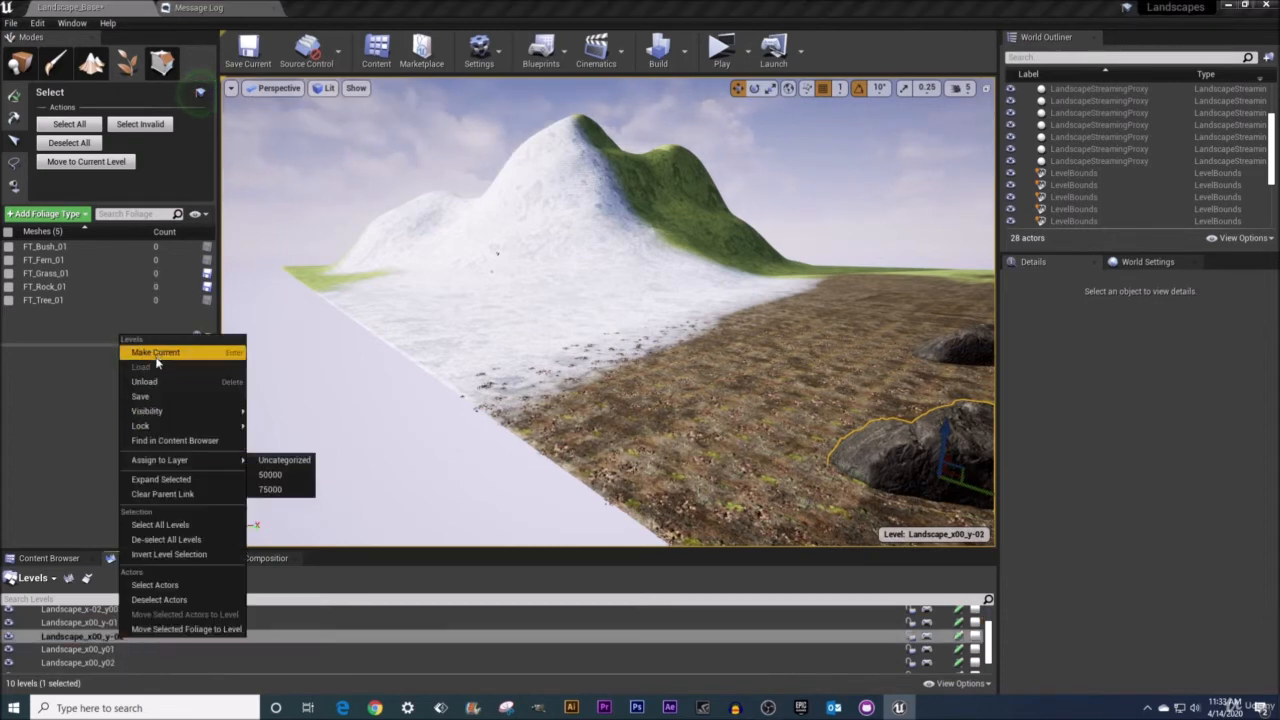
pyautogui.click(85, 638)
pyautogui.click(97, 623)
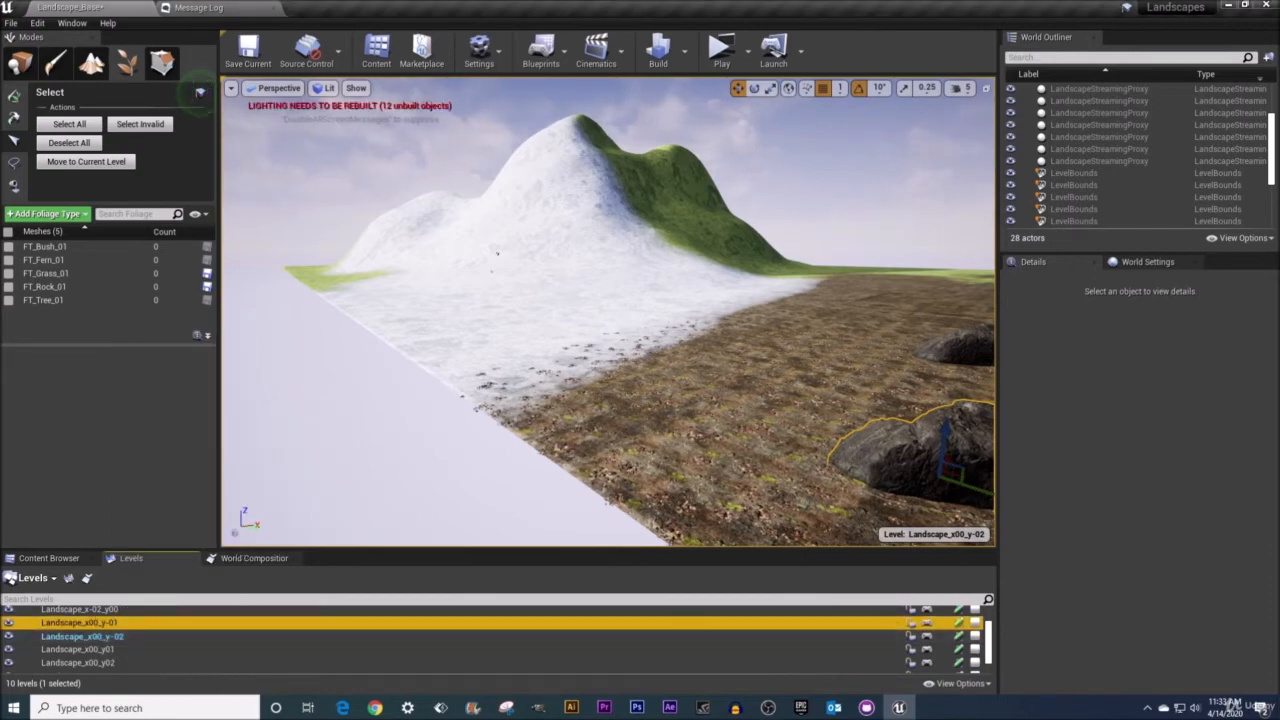
pyautogui.press('f')
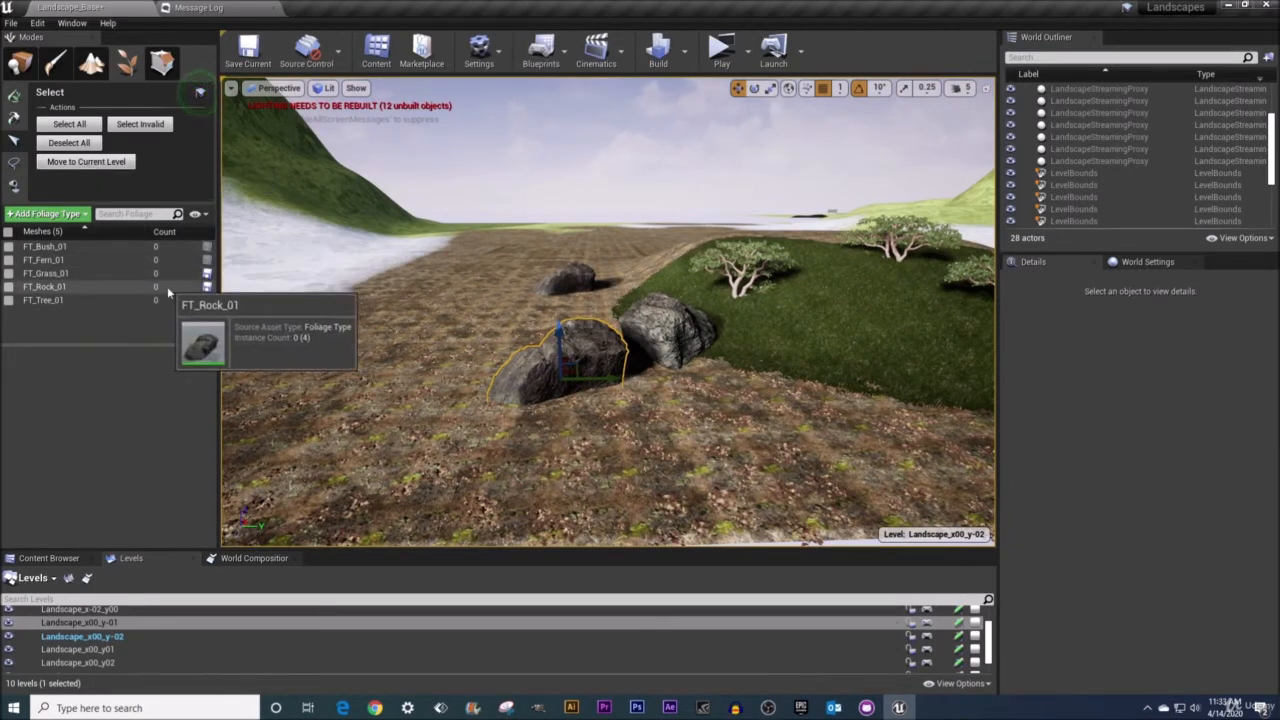
pyautogui.click(95, 163)
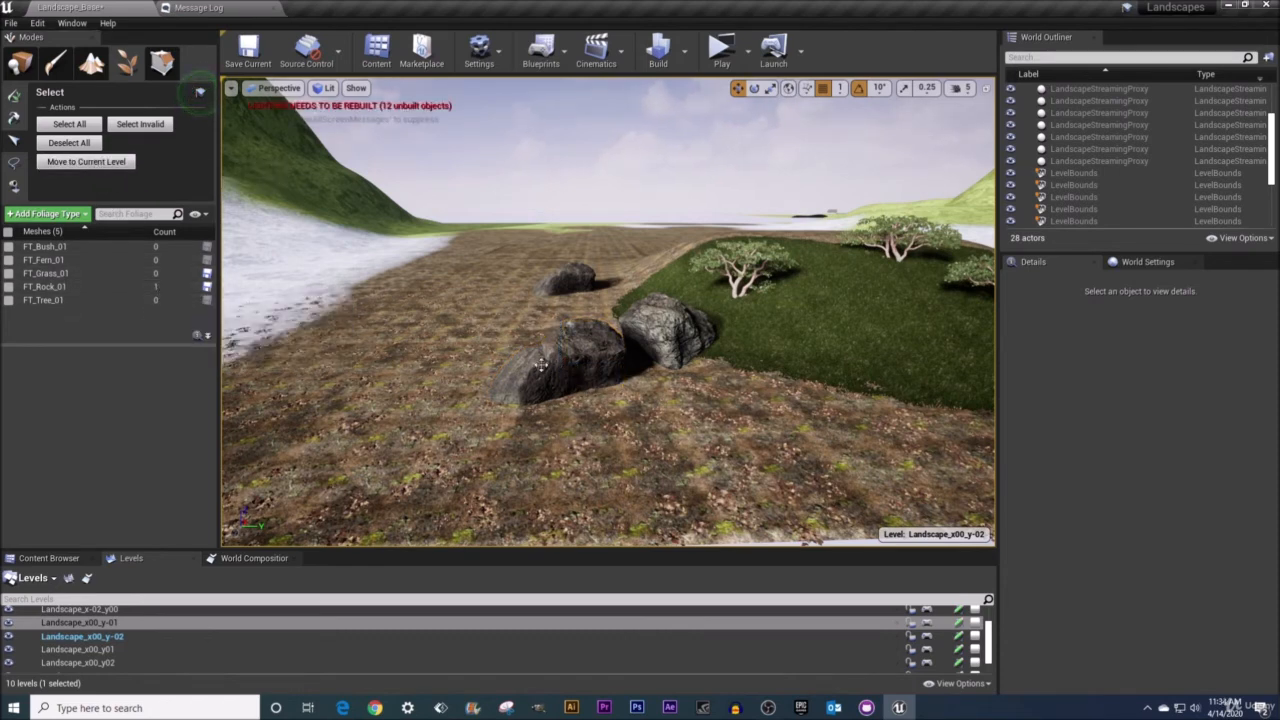
# Switch to Place mode and select the landscape's instanced foliage actor.
pyautogui.moveTo(451, 310); pyautogui.dragTo(441, 307, button='right')
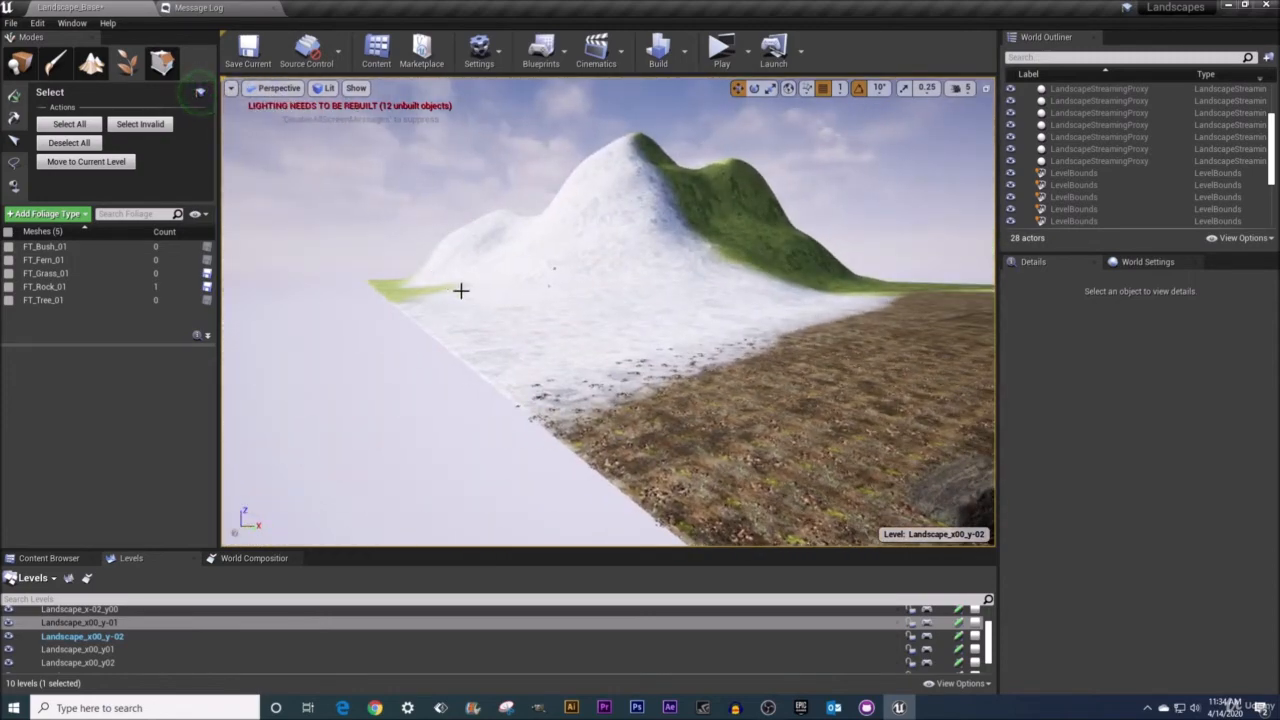
pyautogui.moveTo(460, 290)
pyautogui.mouseDown(button='right')
pyautogui.moveTo(500, 288)
pyautogui.moveTo(457, 286)
pyautogui.moveTo(457, 312)
pyautogui.mouseUp(button='right')
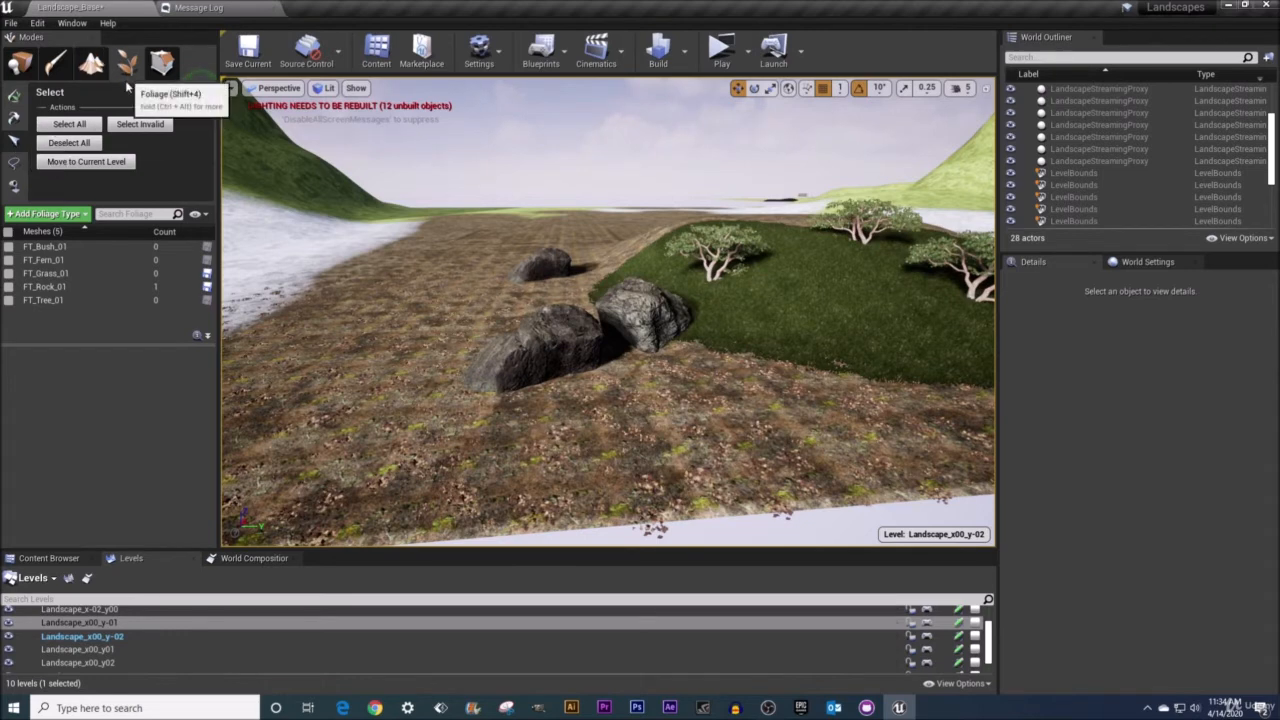
pyautogui.click(19, 63)
pyautogui.moveTo(648, 272)
pyautogui.mouseDown(button='right')
pyautogui.moveTo(645, 314)
pyautogui.moveTo(638, 276)
pyautogui.mouseUp(button='right')
pyautogui.press('d')
pyautogui.press('s')
pyautogui.press('d')
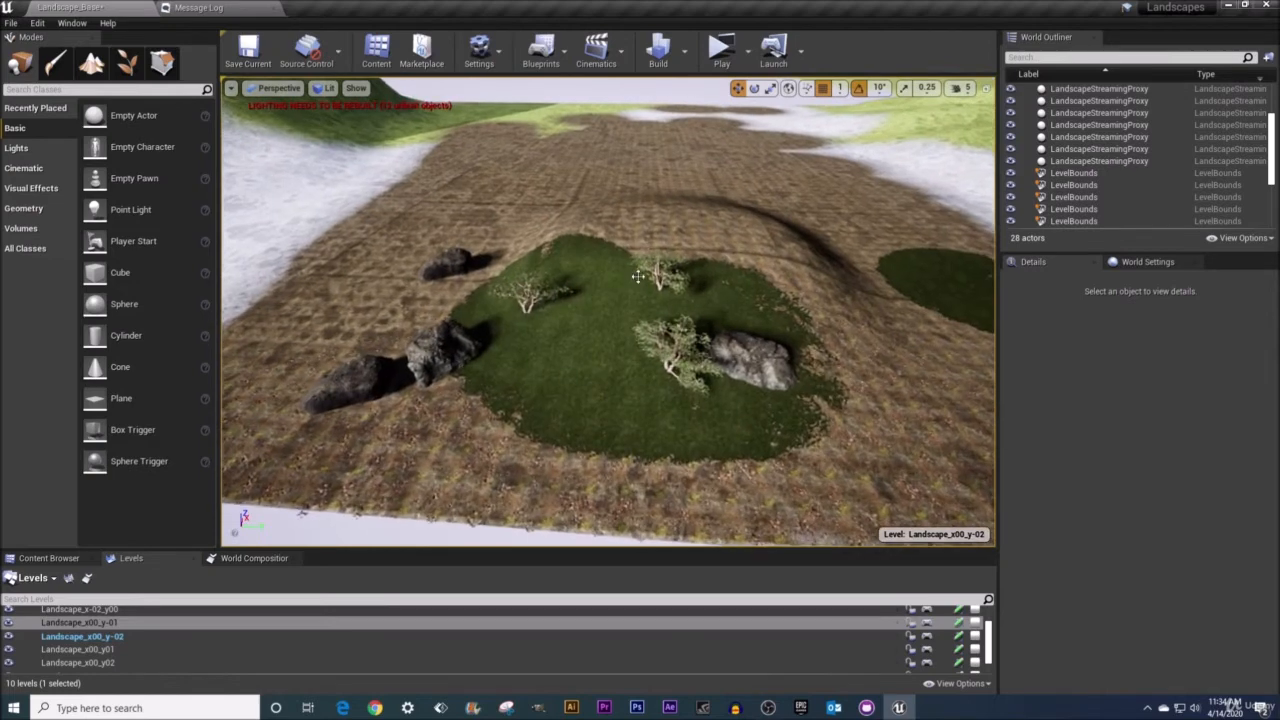
pyautogui.click(601, 342)
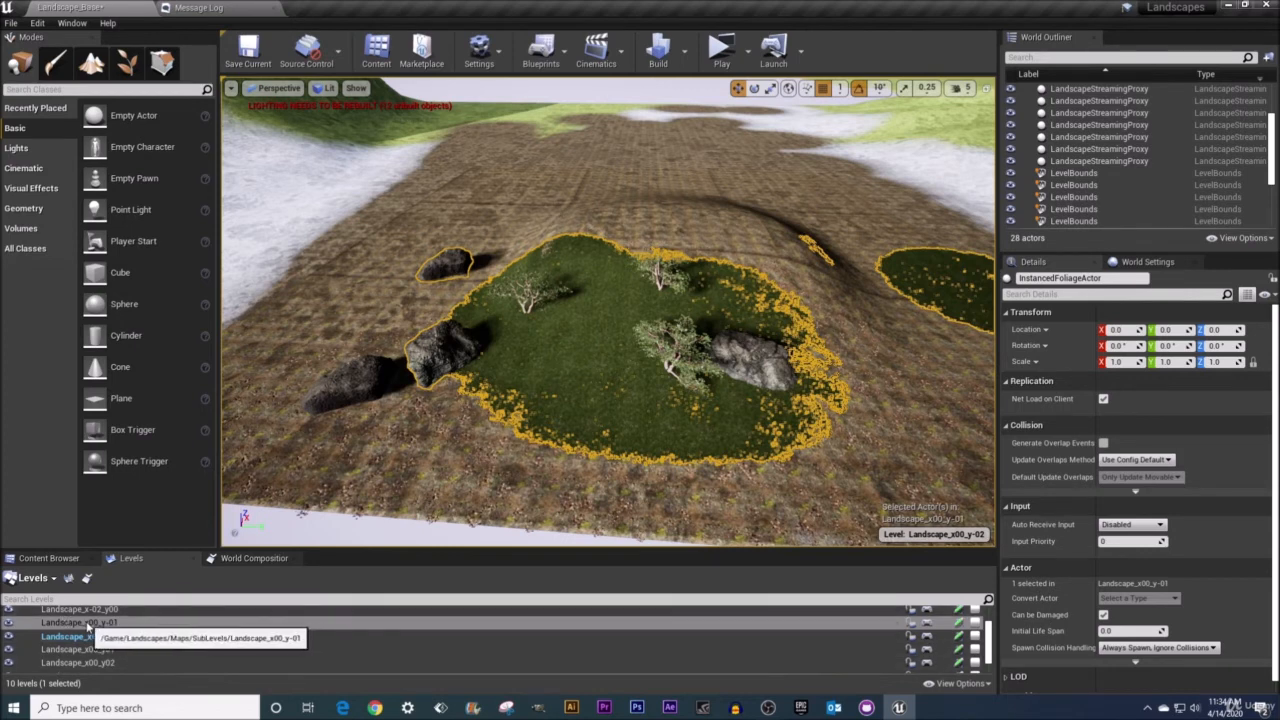
# Scale the landscape's instanced foliage actor uniformly to 4, frame it, and reset its scale to default.
pyautogui.click(346, 382)
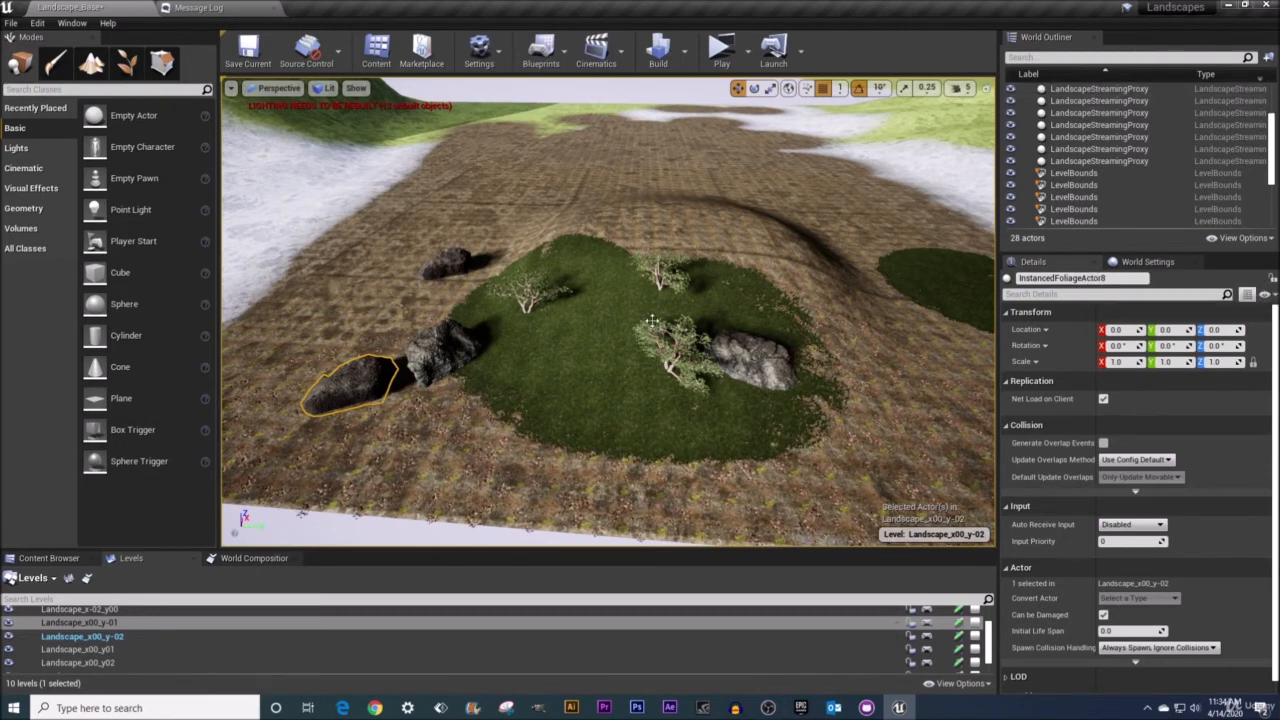
pyautogui.click(603, 313)
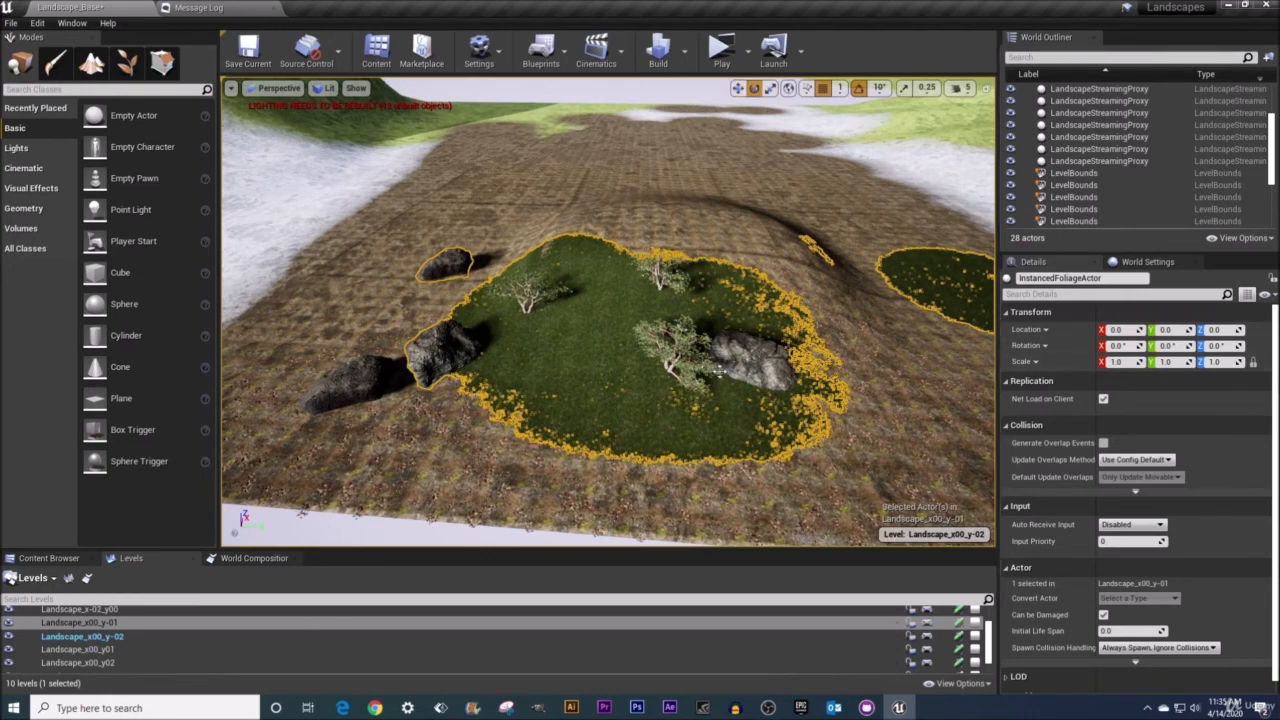
pyautogui.click(1168, 362)
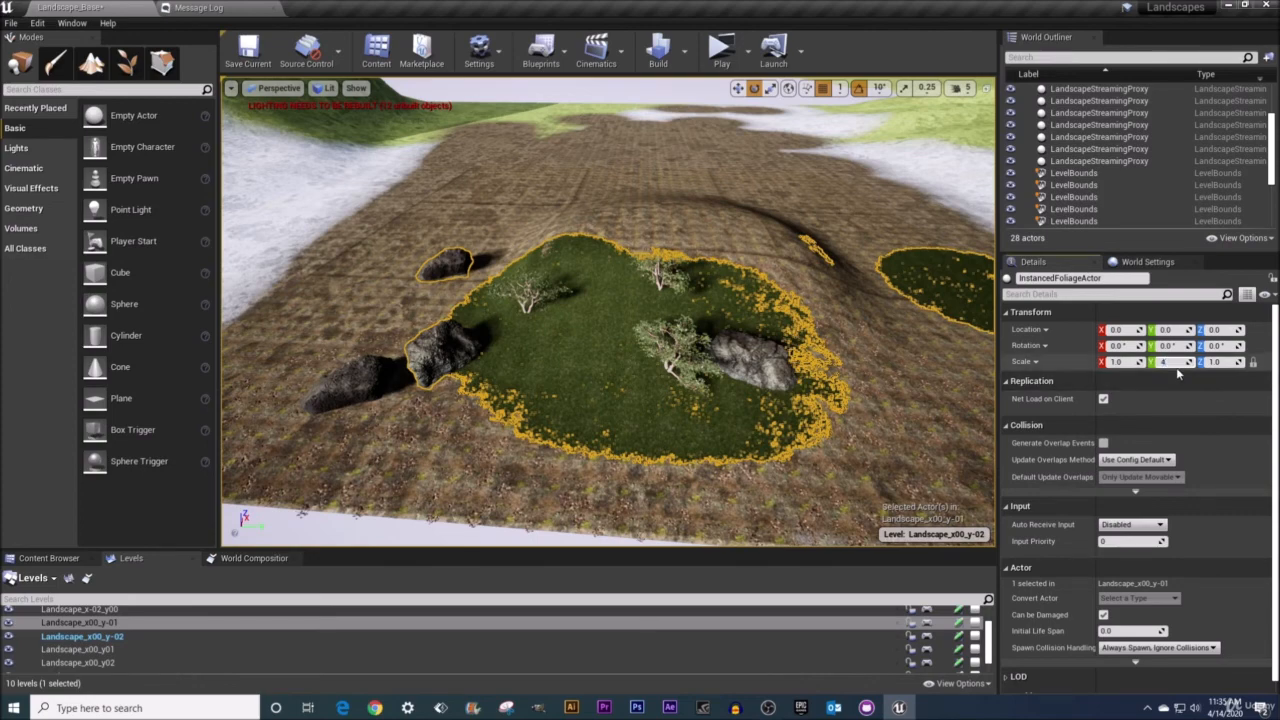
pyautogui.write('4')
pyautogui.press('Return')
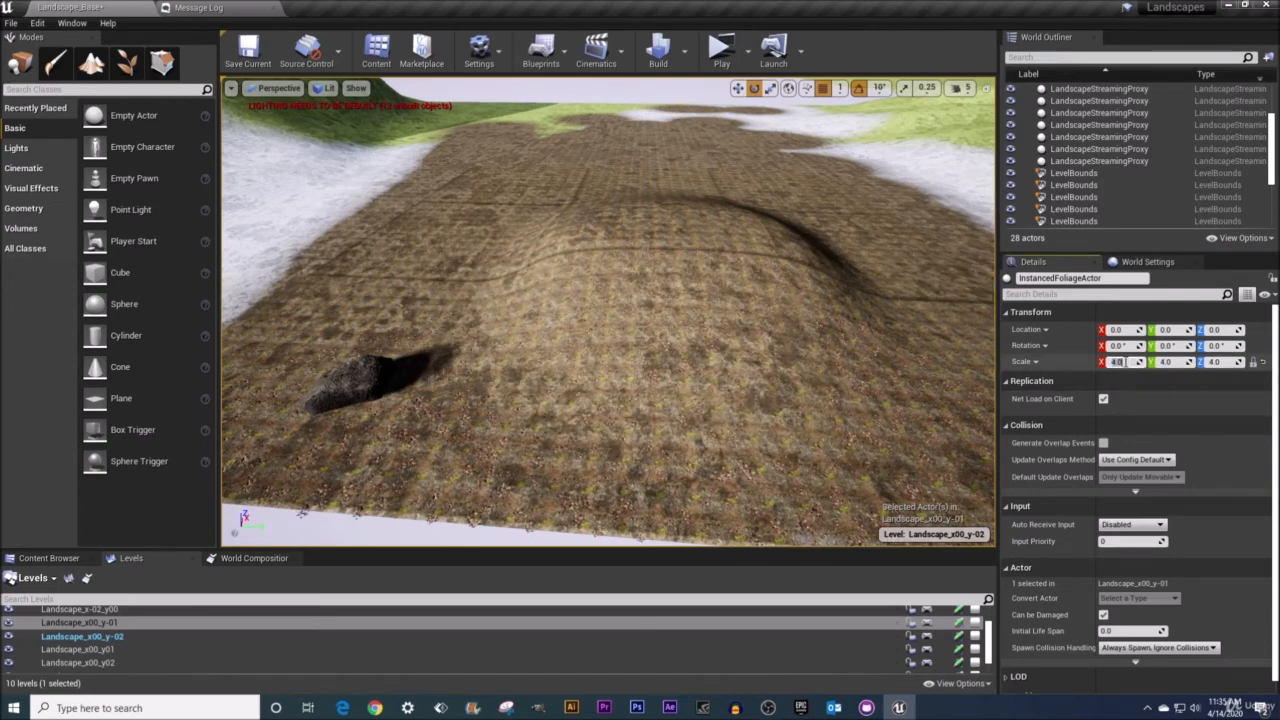
pyautogui.moveTo(840, 330); pyautogui.dragTo(808, 336, button='right')
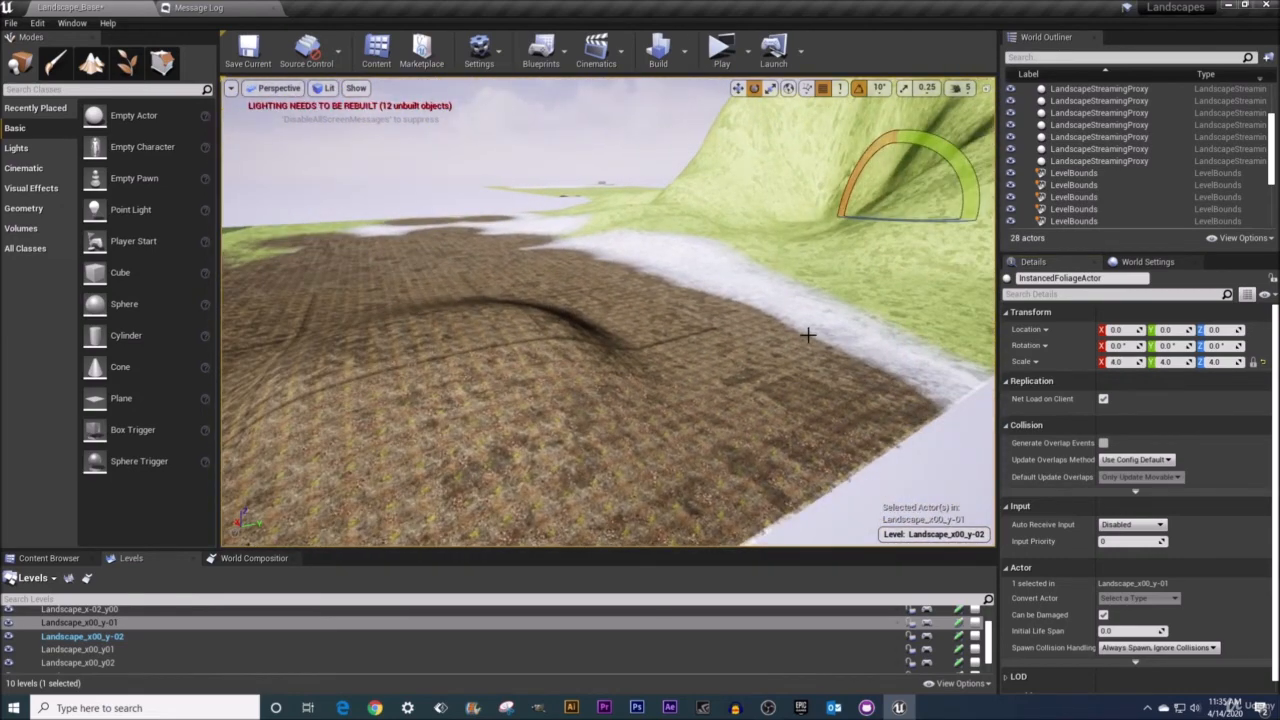
pyautogui.press('f')
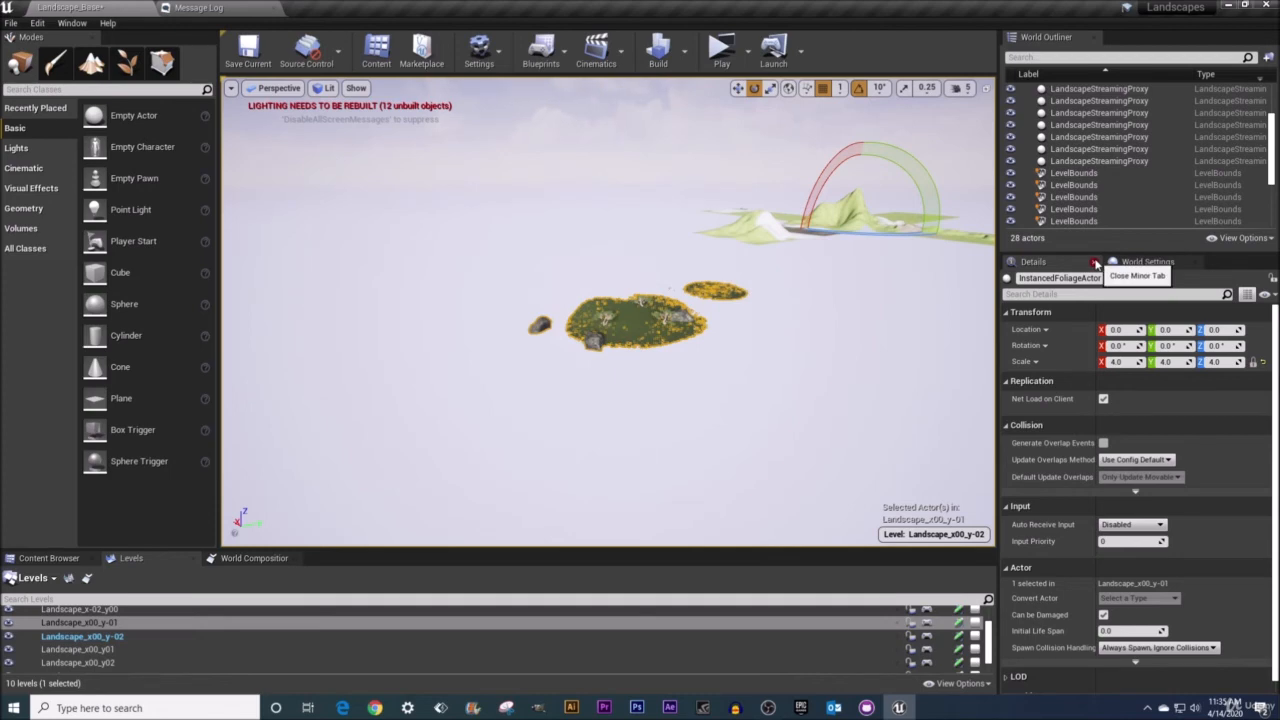
pyautogui.click(1263, 364)
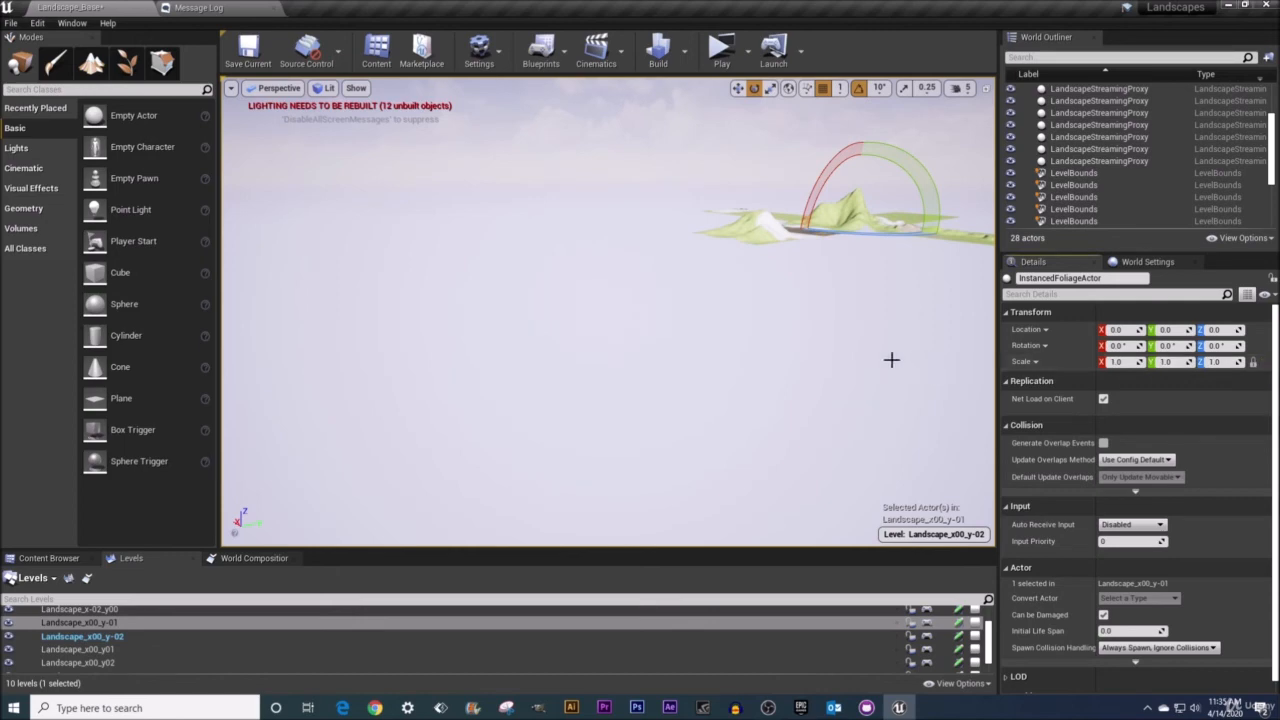
pyautogui.moveTo(891, 357)
pyautogui.mouseDown(button='right')
pyautogui.moveTo(850, 330)
pyautogui.moveTo(880, 335)
pyautogui.moveTo(890, 357)
pyautogui.mouseUp(button='right')
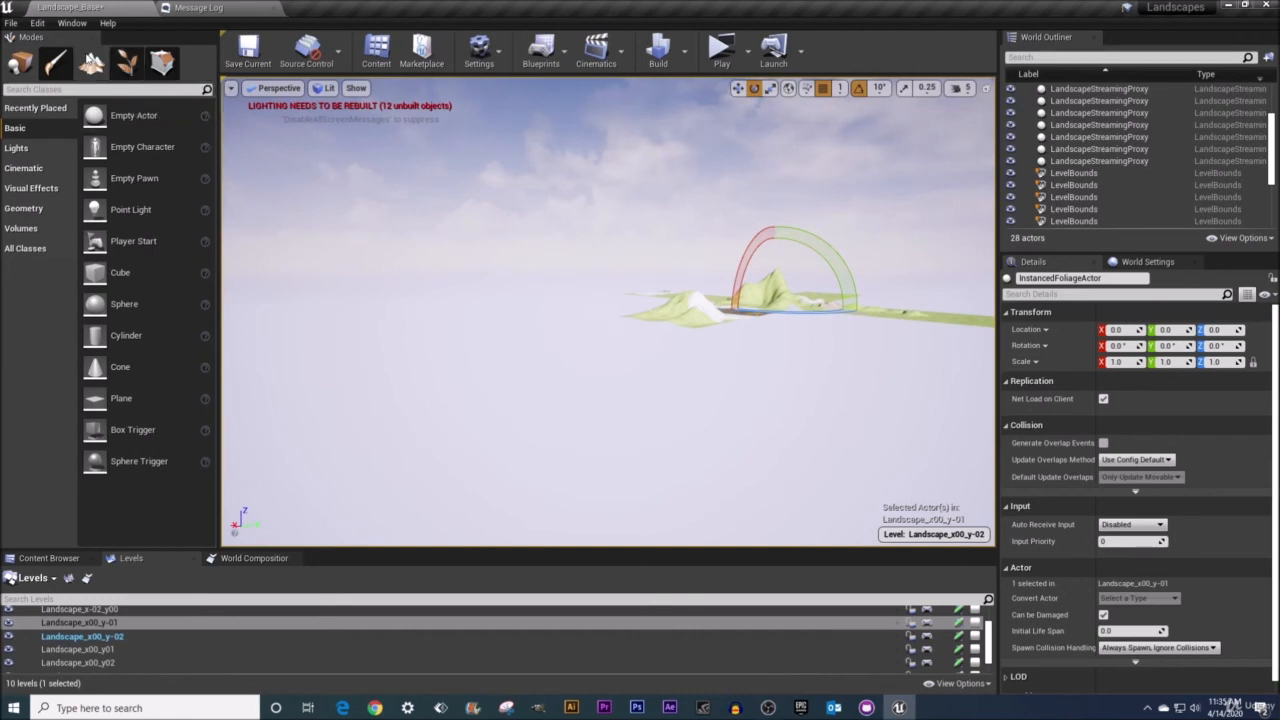
# Select the distant landscape streaming proxy and frame it in the viewport.
pyautogui.click(127, 66)
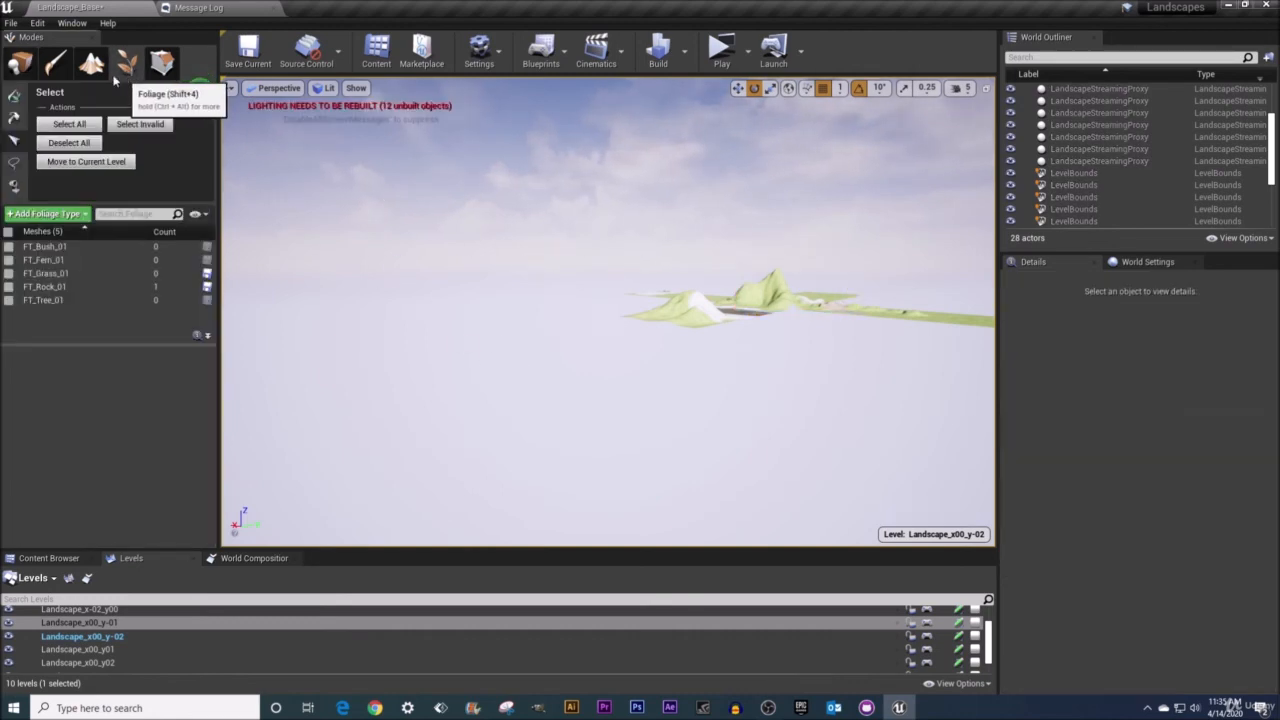
pyautogui.click(19, 64)
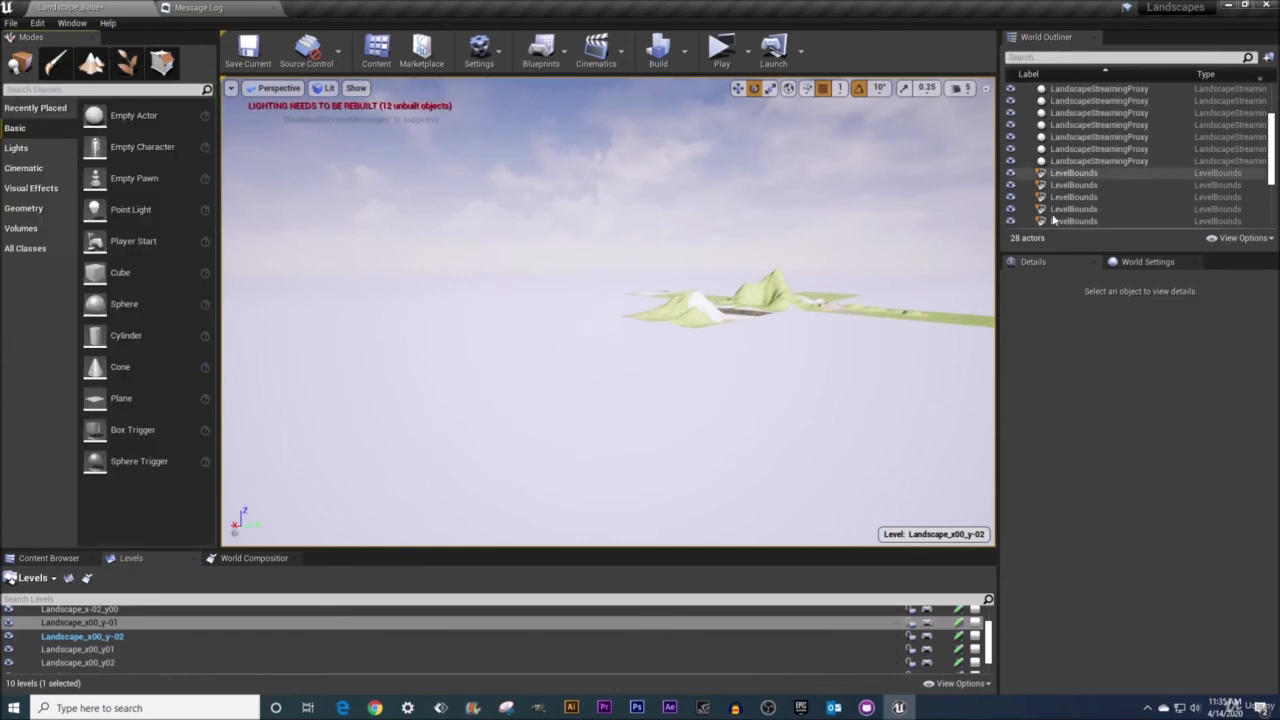
pyautogui.click(753, 311)
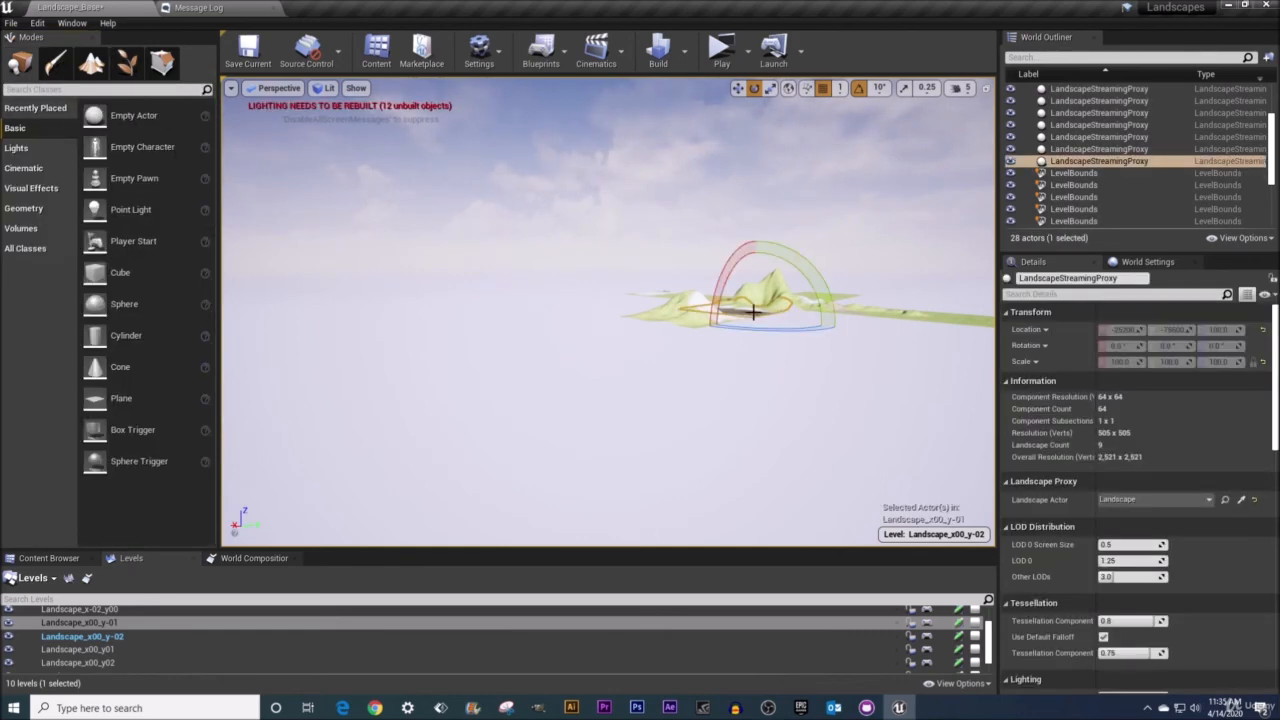
pyautogui.press('f')
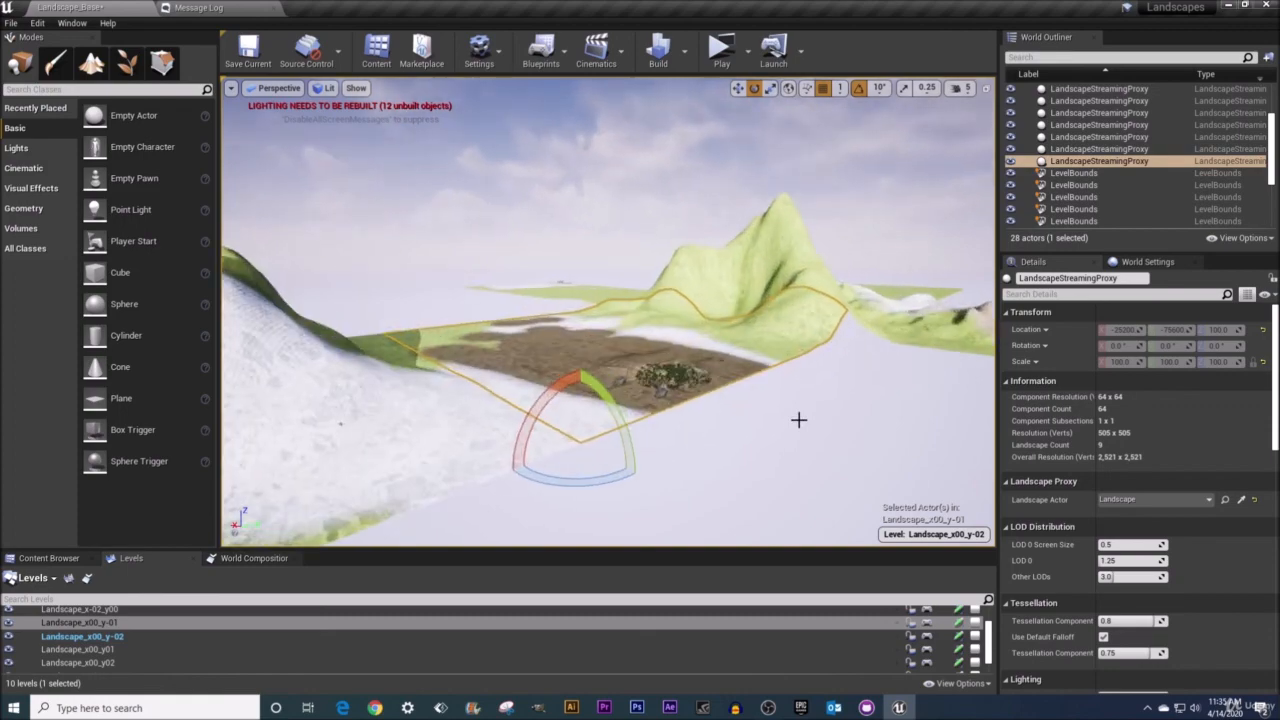
# Select the instanced foliage actor on that landscape, frame it, and switch to Foliage mode.
pyautogui.click(672, 370)
pyautogui.press('f')
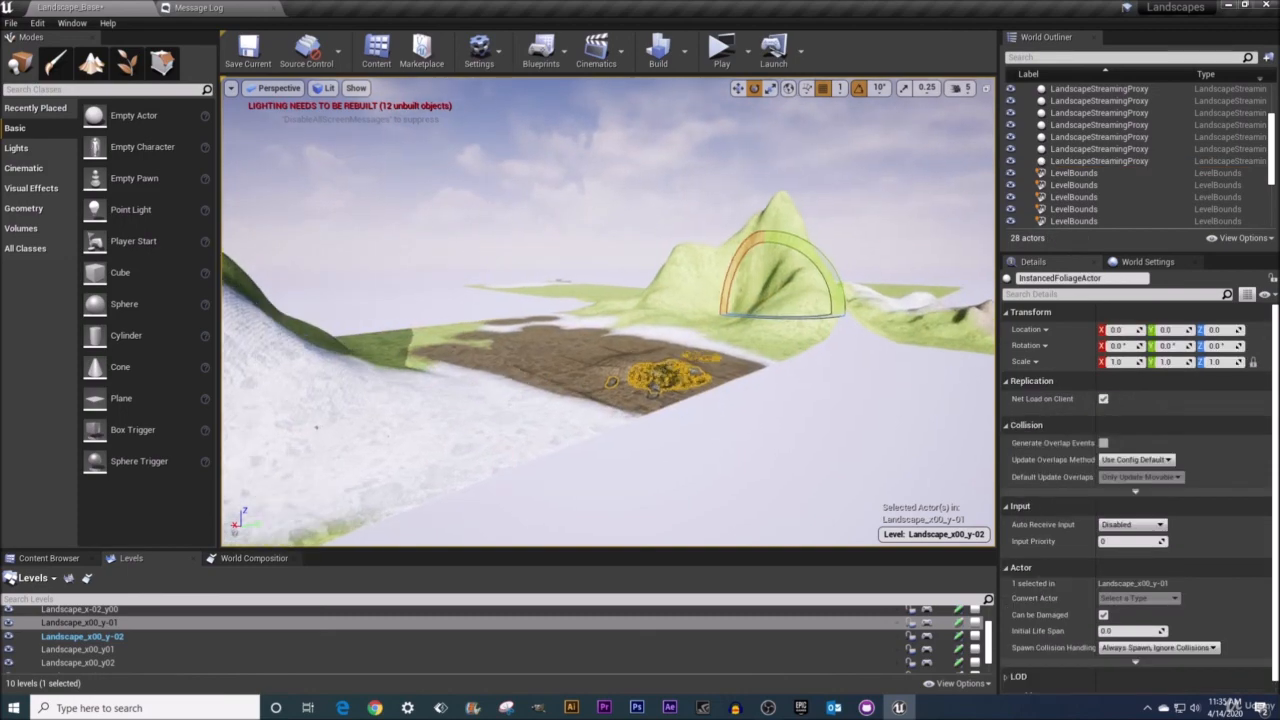
pyautogui.click(127, 63)
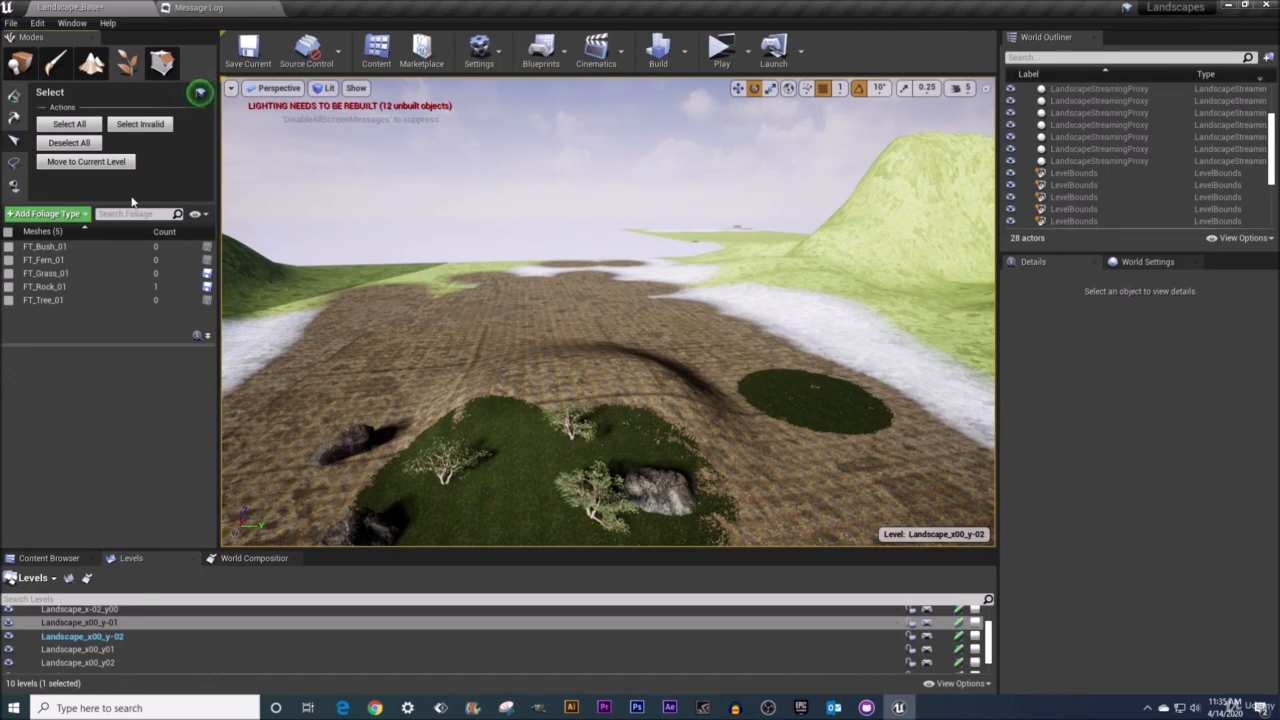